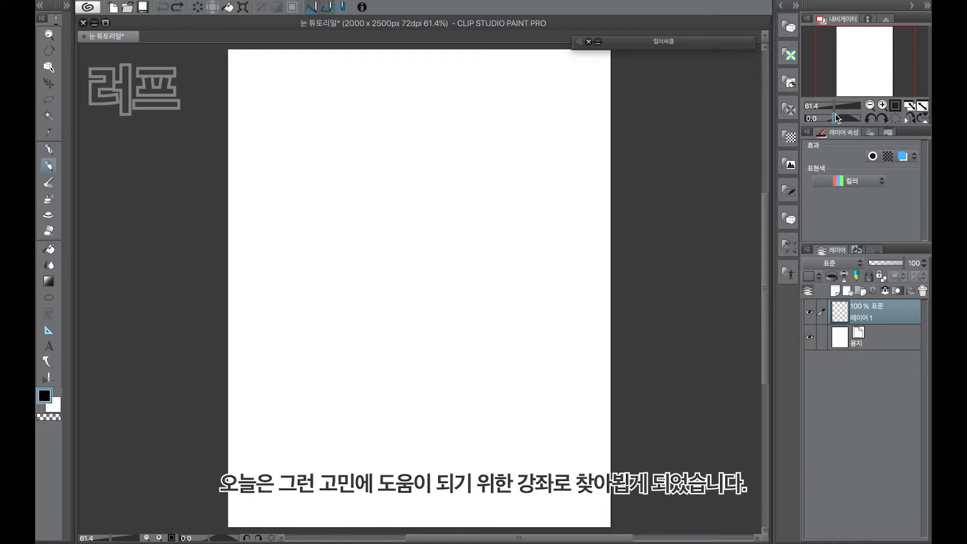
# - Sketch the arched upper eyelid line of the first, dreamy eye in the upper left of the canvas
pyautogui.click(882, 106)
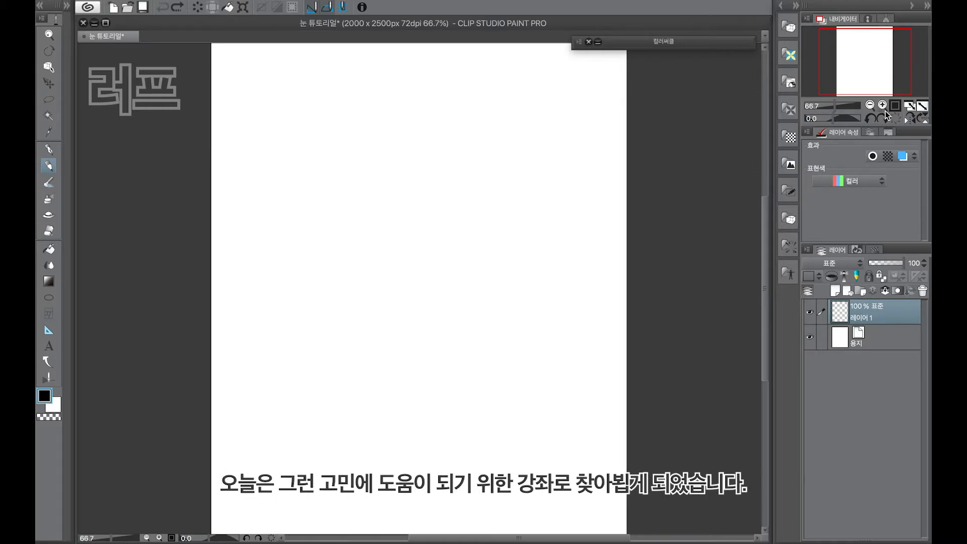
pyautogui.click(883, 107)
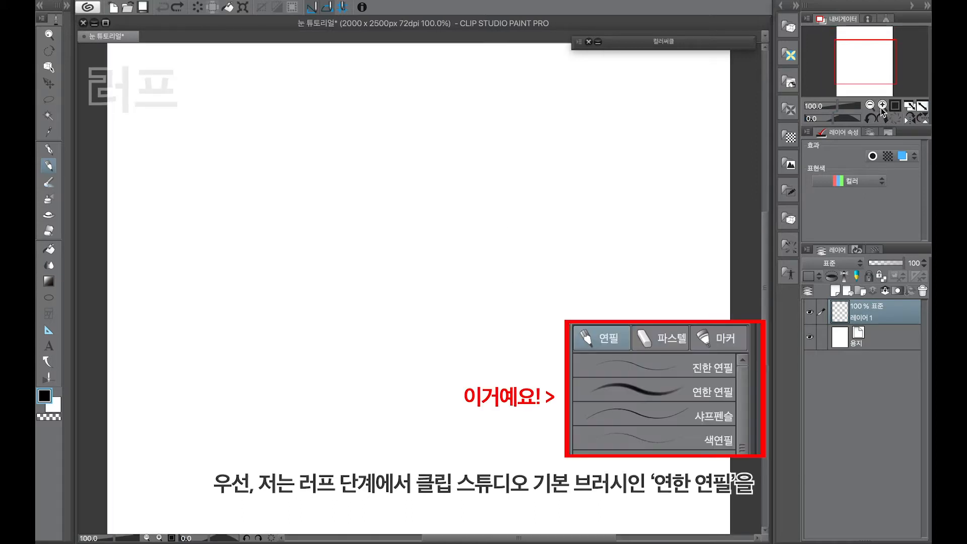
pyautogui.moveTo(868, 73); pyautogui.dragTo(865, 53)
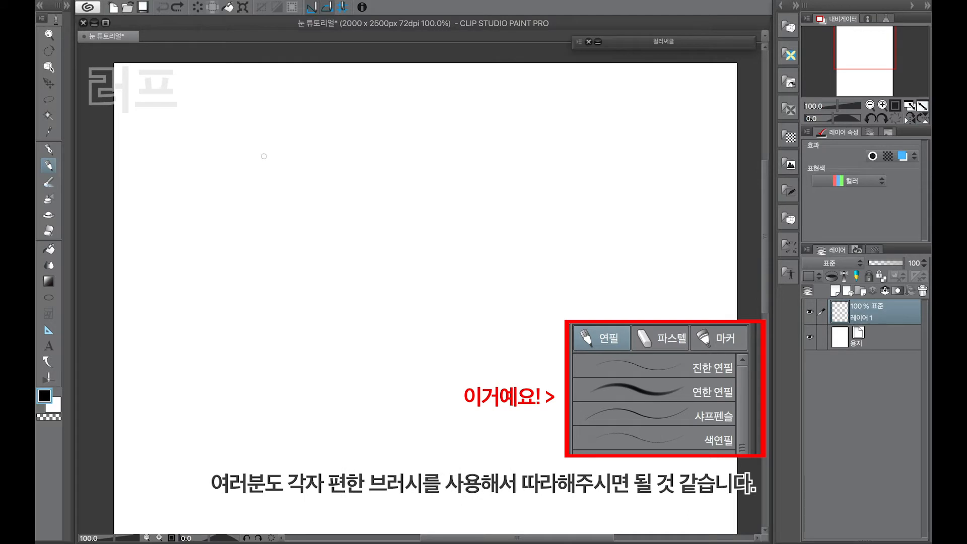
pyautogui.moveTo(267, 171); pyautogui.dragTo(251, 187)
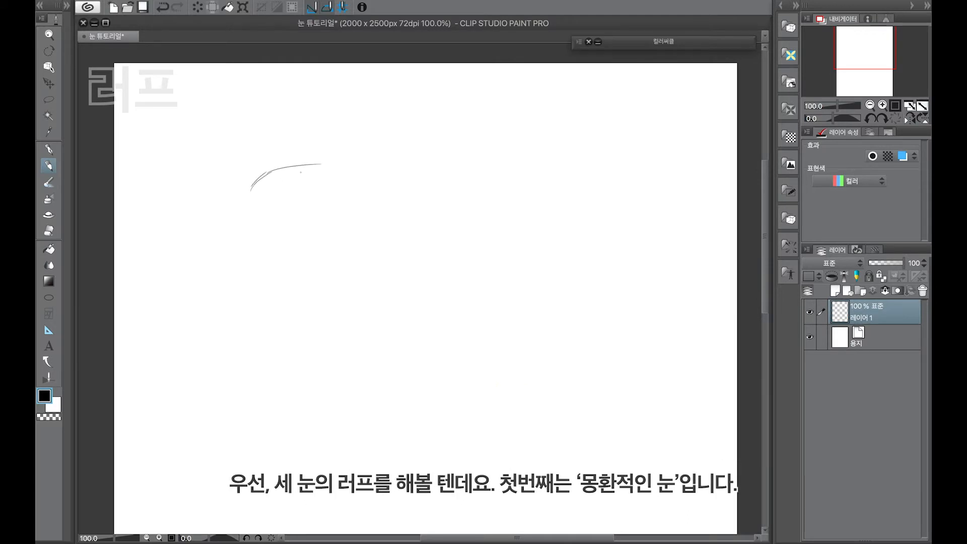
pyautogui.moveTo(321, 164)
pyautogui.mouseDown()
pyautogui.moveTo(344, 170)
pyautogui.moveTo(321, 202)
pyautogui.mouseUp()
pyautogui.hotkey('ctrl', 'z')
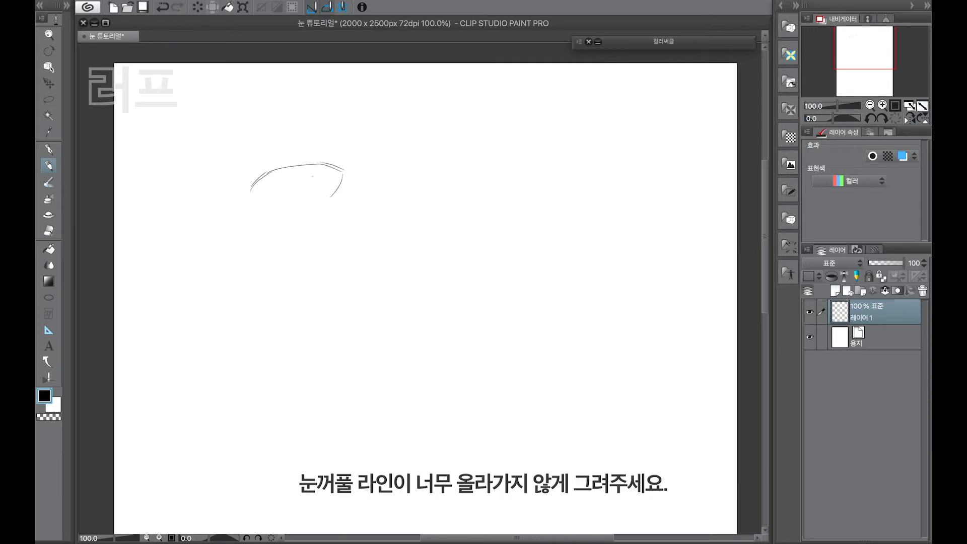
pyautogui.moveTo(265, 172); pyautogui.dragTo(327, 165)
# - Sketch the first eye's lower lid line and a round iris with a dot for the pupil at its centre
pyautogui.moveTo(278, 210); pyautogui.dragTo(310, 209)
pyautogui.click(293, 186)
pyautogui.hotkey('ctrl', 'z')
pyautogui.moveTo(275, 177); pyautogui.dragTo(291, 203)
pyautogui.hotkey('ctrl', 'z')
pyautogui.moveTo(298, 206); pyautogui.dragTo(316, 186)
pyautogui.hotkey('ctrl', 'z')
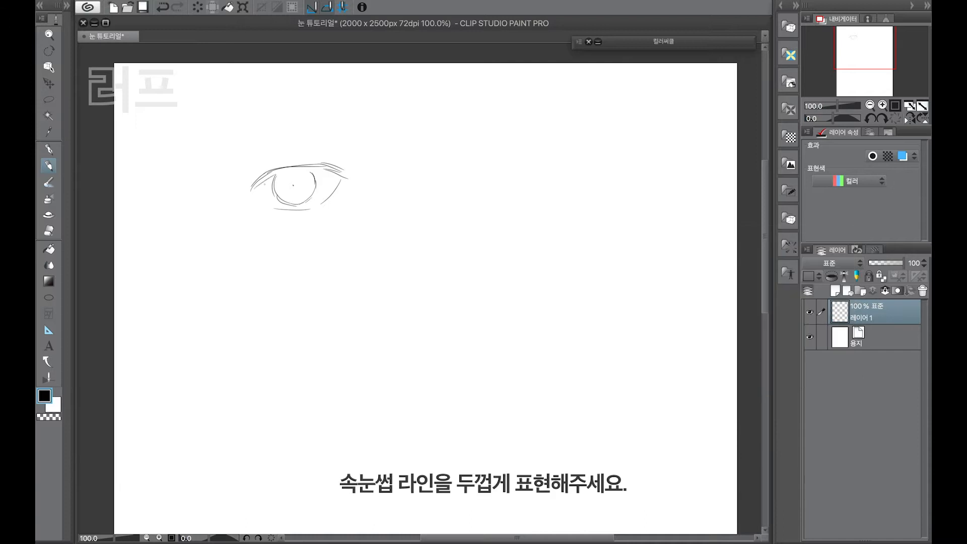
# - Add the double-eyelid crease and a thin arched eyebrow above the first eye
pyautogui.moveTo(266, 172); pyautogui.dragTo(325, 161)
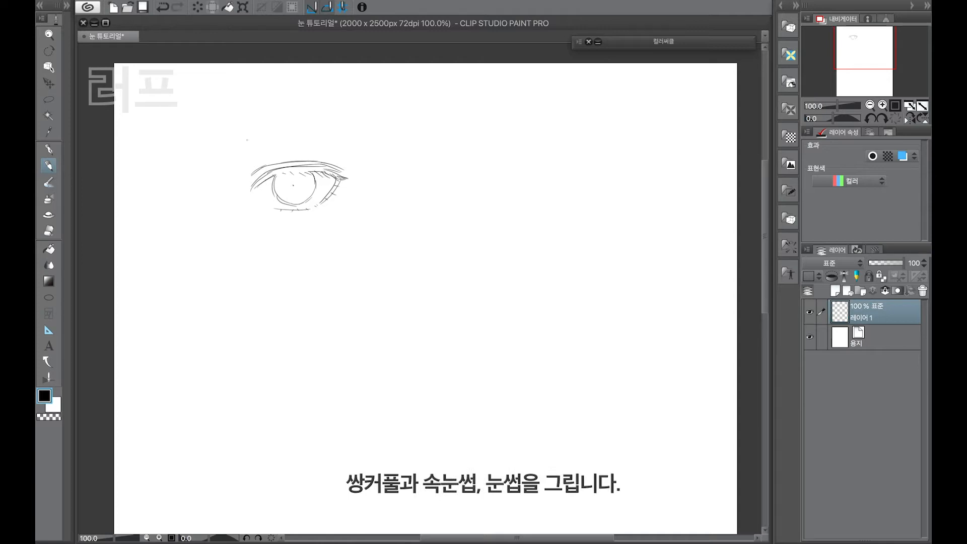
pyautogui.hotkey('ctrl', 'z')
pyautogui.moveTo(317, 128); pyautogui.dragTo(364, 143)
pyautogui.moveTo(266, 137); pyautogui.dragTo(319, 134)
pyautogui.moveTo(321, 134); pyautogui.dragTo(371, 145)
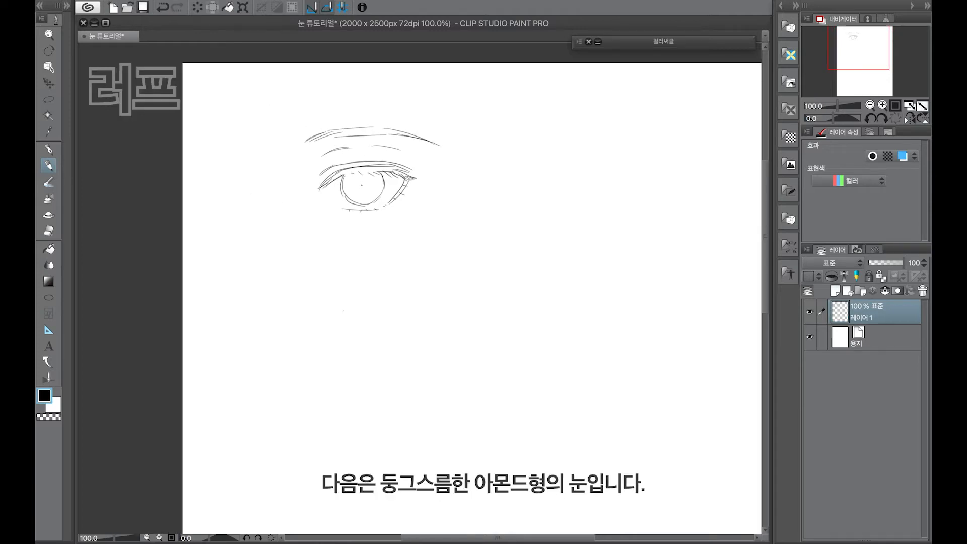
# - Sketch a rounded almond-shaped second eye below the first, with a thinner lid line and a centred iris
pyautogui.moveTo(315, 346)
pyautogui.mouseDown()
pyautogui.moveTo(363, 319)
pyautogui.moveTo(399, 332)
pyautogui.mouseUp()
pyautogui.moveTo(321, 335); pyautogui.dragTo(313, 347)
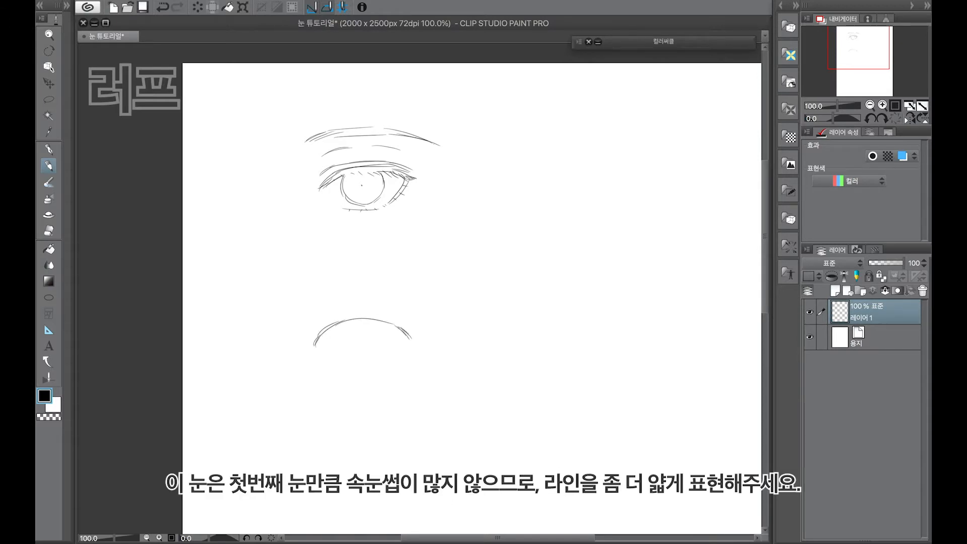
pyautogui.moveTo(411, 336); pyautogui.dragTo(380, 359)
pyautogui.moveTo(338, 330)
pyautogui.mouseDown()
pyautogui.moveTo(359, 359)
pyautogui.moveTo(392, 323)
pyautogui.mouseUp()
pyautogui.moveTo(361, 319)
pyautogui.mouseDown()
pyautogui.moveTo(376, 326)
pyautogui.moveTo(376, 360)
pyautogui.mouseUp()
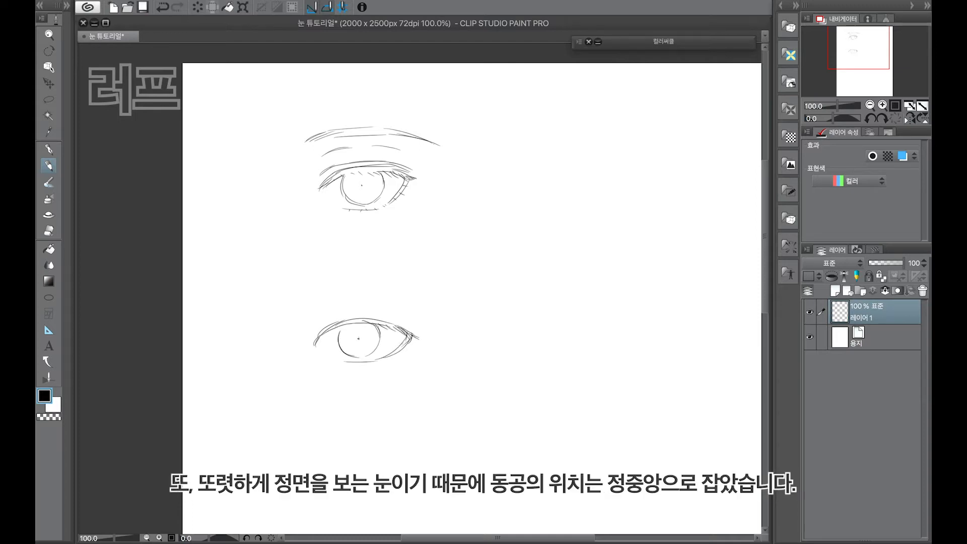
# - Add the eyelid crease and a long eyebrow with hair strokes above the second eye
pyautogui.hotkey('ctrl', 'z')
pyautogui.moveTo(347, 314); pyautogui.dragTo(400, 320)
pyautogui.moveTo(353, 316); pyautogui.dragTo(408, 322)
pyautogui.hotkey('ctrl', 'z')
pyautogui.moveTo(298, 303)
pyautogui.mouseDown()
pyautogui.moveTo(391, 282)
pyautogui.moveTo(424, 295)
pyautogui.mouseUp()
pyautogui.hotkey('ctrl', 'z')
pyautogui.moveTo(400, 282); pyautogui.dragTo(455, 305)
pyautogui.moveTo(302, 289); pyautogui.dragTo(287, 303)
# - Lasso the second eye with its eyebrow and adjust its placement below the first eye with a transform
pyautogui.click(861, 50)
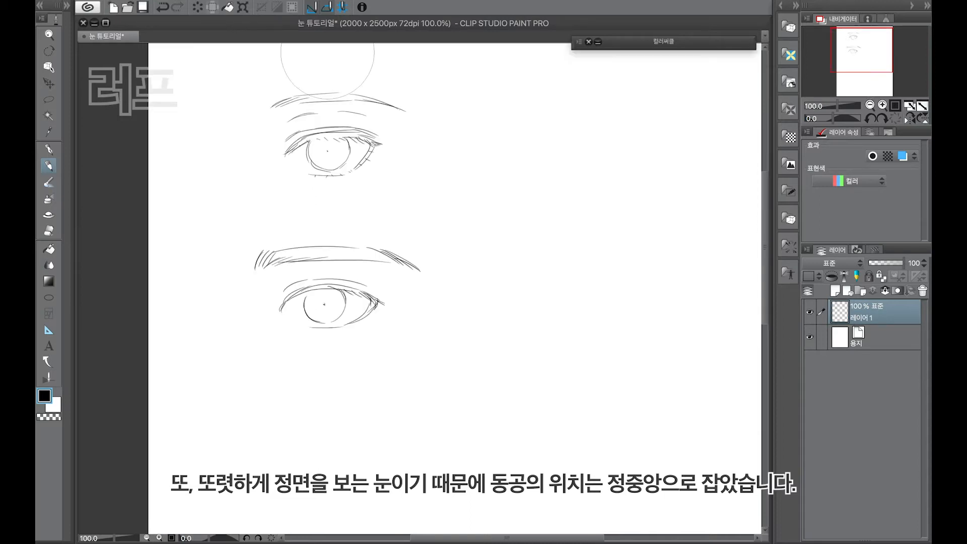
pyautogui.moveTo(397, 243)
pyautogui.mouseDown()
pyautogui.moveTo(420, 271)
pyautogui.moveTo(408, 264)
pyautogui.mouseUp()
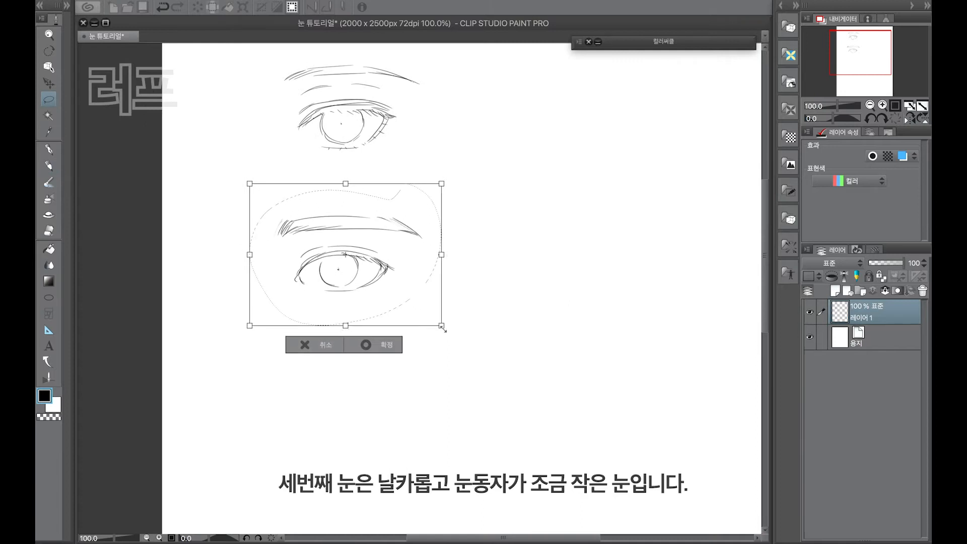
pyautogui.press('Return')
# - Sketch a sharp third eye below the second with the pencil, raising its outer corner and adding an eyelid crease
pyautogui.press('p')
pyautogui.moveTo(292, 415); pyautogui.dragTo(371, 395)
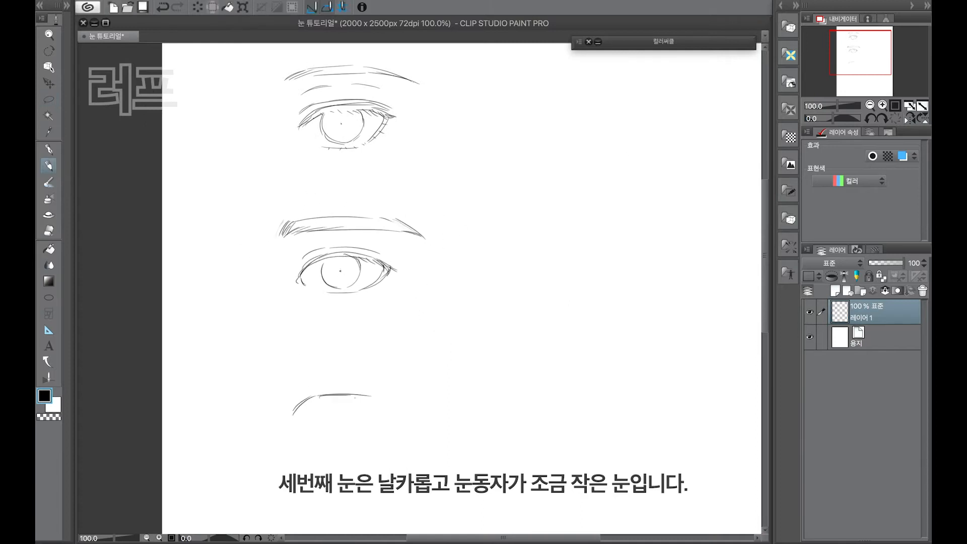
pyautogui.hotkey('ctrl', 'z')
pyautogui.moveTo(300, 416); pyautogui.dragTo(295, 422)
pyautogui.moveTo(316, 424)
pyautogui.mouseDown()
pyautogui.moveTo(351, 422)
pyautogui.moveTo(395, 397)
pyautogui.mouseUp()
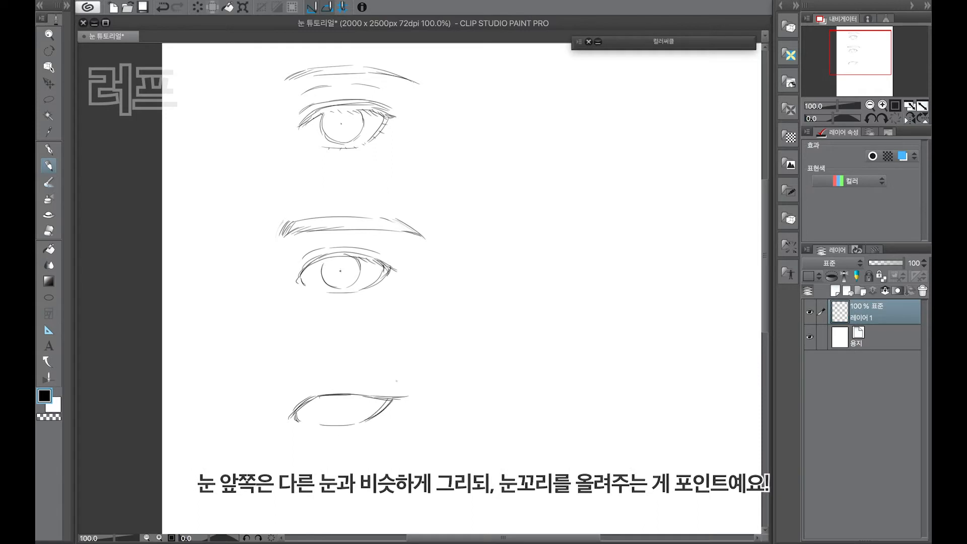
pyautogui.hotkey('ctrl', 'z')
pyautogui.moveTo(312, 391); pyautogui.dragTo(385, 393)
# - Sketch an angled eyebrow rising toward the outer side above the third eye
pyautogui.moveTo(266, 383); pyautogui.dragTo(339, 357)
pyautogui.hotkey('ctrl', 'z')
pyautogui.moveTo(284, 368); pyautogui.dragTo(377, 351)
pyautogui.moveTo(288, 374)
pyautogui.mouseDown()
pyautogui.moveTo(396, 352)
pyautogui.moveTo(421, 357)
pyautogui.mouseUp()
pyautogui.moveTo(392, 346)
pyautogui.mouseDown()
pyautogui.moveTo(434, 362)
pyautogui.moveTo(423, 361)
pyautogui.mouseUp()
pyautogui.hotkey('ctrl', 'z')
pyautogui.hotkey('ctrl', 'z')
pyautogui.moveTo(394, 348); pyautogui.dragTo(436, 366)
pyautogui.moveTo(262, 383); pyautogui.dragTo(276, 370)
pyautogui.moveTo(371, 364); pyautogui.dragTo(398, 372)
pyautogui.hotkey('ctrl', 'z')
# - Refine the third eye's upper lid, outer corner and lower lid lines
pyautogui.moveTo(326, 401)
pyautogui.mouseDown()
pyautogui.moveTo(332, 417)
pyautogui.moveTo(381, 403)
pyautogui.mouseUp()
pyautogui.moveTo(384, 399); pyautogui.dragTo(372, 416)
pyautogui.moveTo(342, 430); pyautogui.dragTo(367, 428)
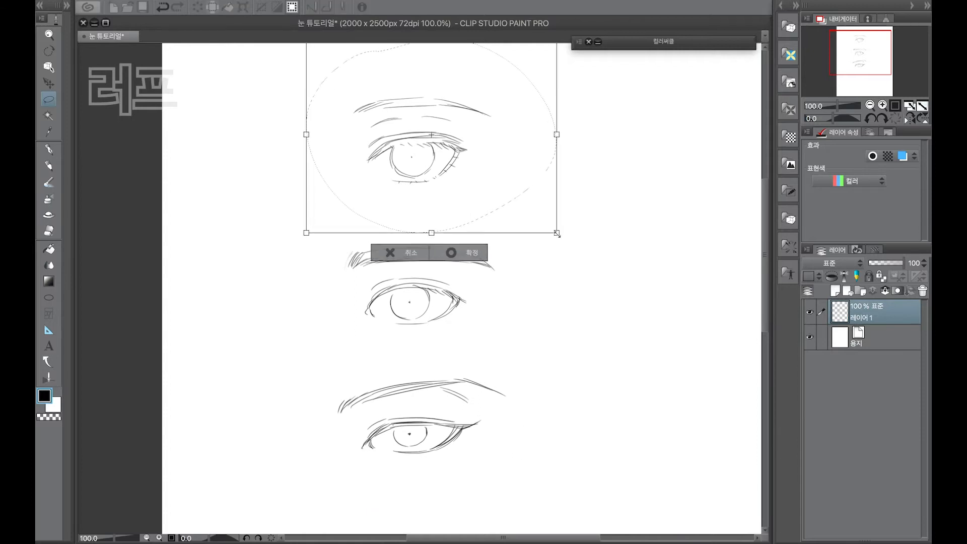
# - Apply the transform that aligns the first eye above the other two and clear the selection
pyautogui.press('Return')
pyautogui.hotkey('ctrl', 'd')
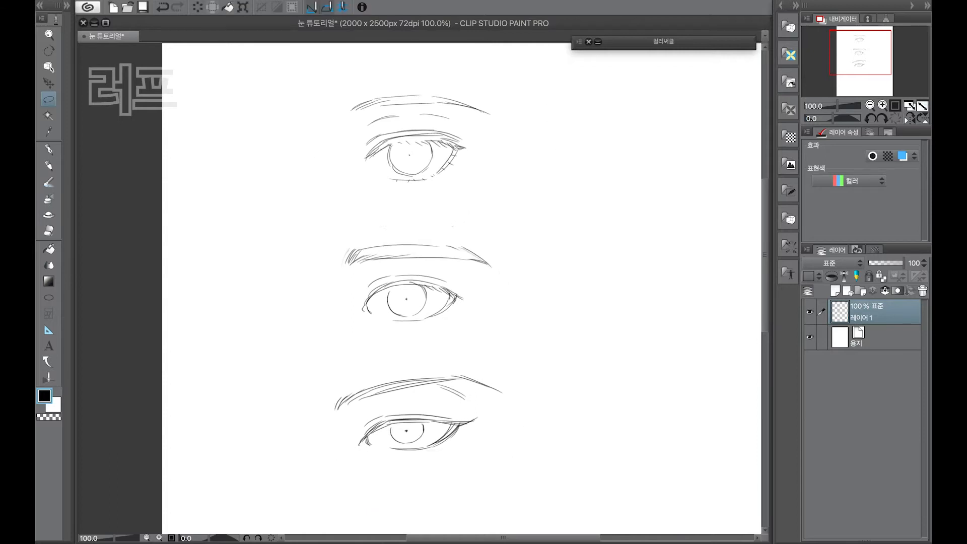
# - Add a layer clipped to the sketch and paint all three eyes blue (H 219, S 100, V 100) with a size 300 G-pen
pyautogui.click(835, 290)
pyautogui.click(831, 276)
pyautogui.click(597, 42)
pyautogui.click(687, 176)
pyautogui.click(701, 79)
pyautogui.click(49, 149)
pyautogui.click(67, 6)
pyautogui.click(112, 270)
pyautogui.moveTo(414, 123); pyautogui.dragTo(419, 427)
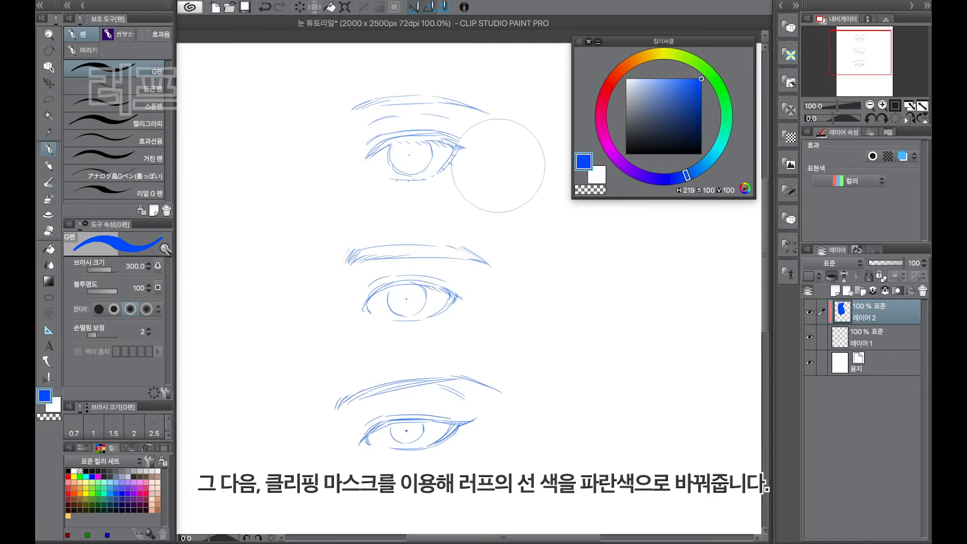
# - Rename the sketch layer 러프 and lower its opacity to 33%
pyautogui.click(67, 6)
pyautogui.doubleClick(864, 344)
pyautogui.write('러프')
pyautogui.press('Return')
pyautogui.click(877, 263)
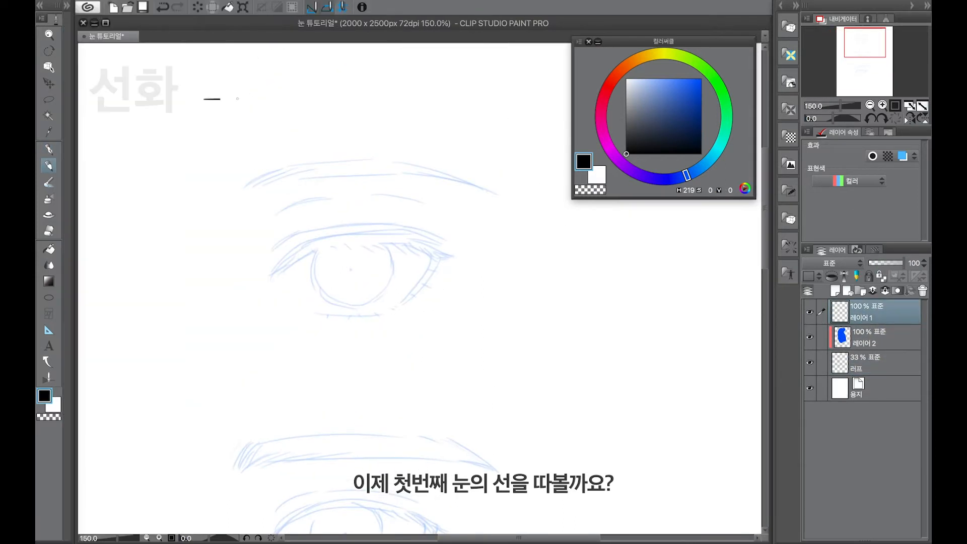
# - Trace the first eye's upper eyelid, lash line and double-eyelid crease in black over the faded sketch
pyautogui.click(882, 105)
pyautogui.moveTo(260, 299)
pyautogui.mouseDown()
pyautogui.moveTo(315, 253)
pyautogui.moveTo(273, 285)
pyautogui.mouseUp()
pyautogui.hotkey('ctrl', 'z')
pyautogui.moveTo(272, 299)
pyautogui.mouseDown()
pyautogui.moveTo(321, 266)
pyautogui.moveTo(496, 269)
pyautogui.mouseUp()
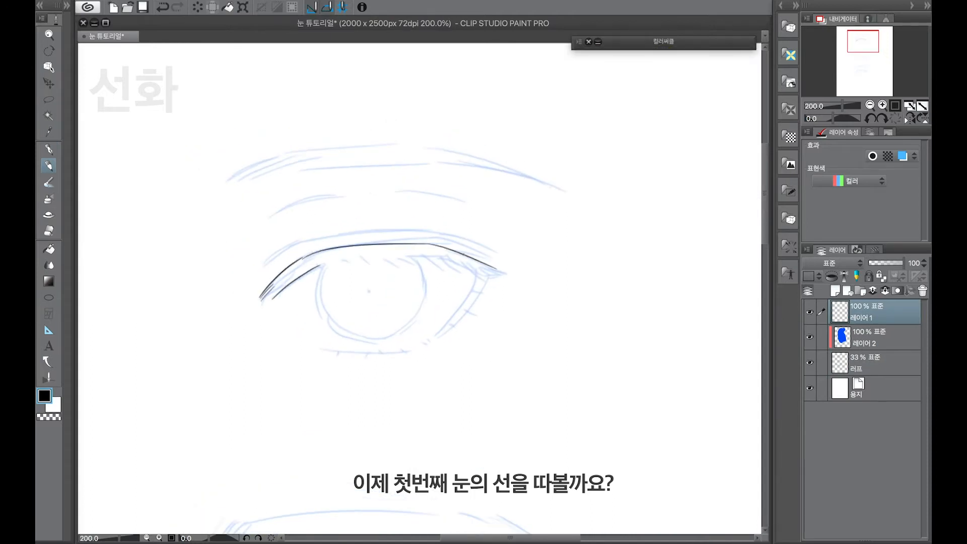
pyautogui.moveTo(320, 265)
pyautogui.mouseDown()
pyautogui.moveTo(426, 260)
pyautogui.moveTo(520, 275)
pyautogui.mouseUp()
pyautogui.moveTo(268, 259)
pyautogui.mouseDown()
pyautogui.moveTo(282, 248)
pyautogui.moveTo(429, 231)
pyautogui.moveTo(478, 245)
pyautogui.mouseUp()
# - Trace the first eye's lower lid and outer corner lines, checking them with the 러프 layer hidden
pyautogui.moveTo(329, 349); pyautogui.dragTo(413, 351)
pyautogui.moveTo(496, 275); pyautogui.dragTo(476, 286)
pyautogui.moveTo(474, 285); pyautogui.dragTo(435, 336)
pyautogui.moveTo(432, 338); pyautogui.dragTo(486, 282)
pyautogui.click(810, 363)
pyautogui.click(810, 363)
pyautogui.click(812, 364)
pyautogui.hotkey('ctrl', 'z')
# - Add short lashes along the first eye's lower outer edge and mark the pupil with a dot
pyautogui.moveTo(452, 325); pyautogui.dragTo(472, 315)
pyautogui.moveTo(477, 293); pyautogui.dragTo(485, 294)
pyautogui.click(369, 291)
# - Sketch temporary strokes radiating from the pupil toward the lower lashes to show lash direction, and undo them
pyautogui.moveTo(396, 294)
pyautogui.mouseDown()
pyautogui.moveTo(456, 296)
pyautogui.moveTo(434, 324)
pyautogui.mouseUp()
pyautogui.moveTo(381, 310); pyautogui.dragTo(394, 334)
pyautogui.moveTo(367, 310); pyautogui.dragTo(367, 336)
pyautogui.hotkey('ctrl', 'z')
pyautogui.hotkey('ctrl', 'z')
pyautogui.hotkey('ctrl', 'z')
pyautogui.hotkey('ctrl', 'z')
pyautogui.hotkey('ctrl', 'z')
pyautogui.hotkey('ctrl', 'z')
pyautogui.hotkey('ctrl', 'z')
pyautogui.hotkey('ctrl', 'z')
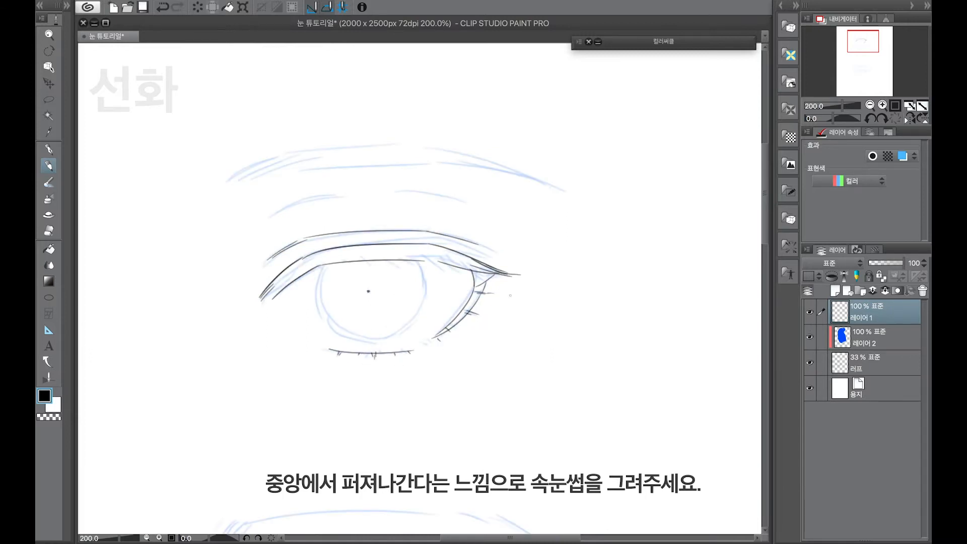
# - Mark the first eye's iris outline with dashed guide strokes and fill its eyebrow with fine hair strokes
pyautogui.moveTo(324, 265); pyautogui.dragTo(319, 279)
pyautogui.moveTo(228, 185)
pyautogui.mouseDown()
pyautogui.moveTo(254, 162)
pyautogui.moveTo(307, 152)
pyautogui.moveTo(493, 169)
pyautogui.mouseUp()
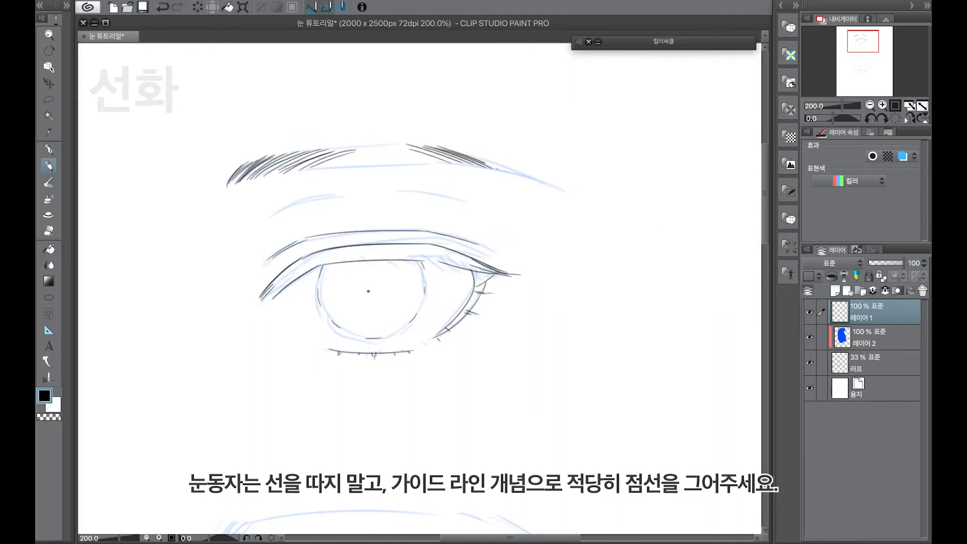
pyautogui.moveTo(446, 145); pyautogui.dragTo(562, 192)
pyautogui.moveTo(297, 171); pyautogui.dragTo(459, 163)
pyautogui.hotkey('ctrl', 'z')
pyautogui.moveTo(324, 150); pyautogui.dragTo(406, 145)
pyautogui.moveTo(342, 157); pyautogui.dragTo(409, 154)
# - Trace the faint socket lines between the eyebrow and eyelid and add lashes to the upper lid
pyautogui.click(809, 362)
pyautogui.click(810, 362)
pyautogui.moveTo(288, 207); pyautogui.dragTo(322, 195)
pyautogui.click(821, 362)
pyautogui.click(809, 362)
pyautogui.moveTo(396, 190); pyautogui.dragTo(466, 201)
pyautogui.click(821, 362)
pyautogui.click(810, 362)
pyautogui.moveTo(427, 260); pyautogui.dragTo(439, 270)
# - Sketch temporary strokes fanning out above the upper eyelid to show lash direction, and undo them
pyautogui.moveTo(369, 207); pyautogui.dragTo(369, 249)
pyautogui.moveTo(335, 207); pyautogui.dragTo(308, 244)
pyautogui.moveTo(429, 209); pyautogui.dragTo(455, 241)
pyautogui.hotkey('ctrl', 'z')
pyautogui.hotkey('ctrl', 'z')
pyautogui.hotkey('ctrl', 'z')
pyautogui.hotkey('ctrl', 'z')
pyautogui.hotkey('ctrl', 'z')
pyautogui.hotkey('ctrl', 'z')
pyautogui.hotkey('ctrl', 'z')
# - Add lashes near the upper lid's inner corner and rename the line art layer 눈1
pyautogui.moveTo(309, 265); pyautogui.dragTo(292, 283)
pyautogui.doubleClick(860, 318)
pyautogui.write('눈1')
pyautogui.press('Return')
# - Create a layer folder, move the 눈1 layer into it and add an empty coloring layer beneath the line art
pyautogui.click(860, 291)
pyautogui.moveTo(871, 339); pyautogui.dragTo(869, 311)
pyautogui.click(835, 290)
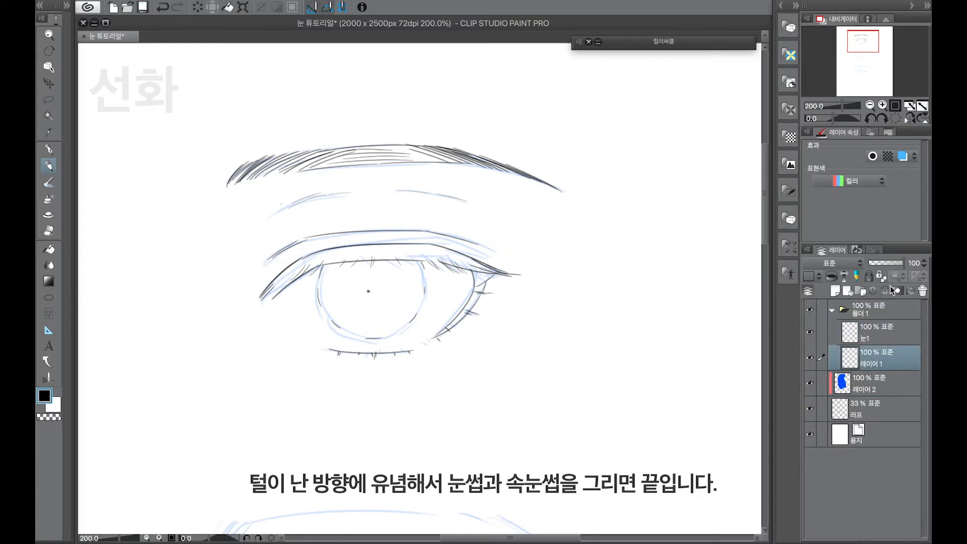
# - Hide the 러프 sketch and paint the inside of the eye light grey (S 0, V 91) with an oil paint brush
pyautogui.click(809, 408)
pyautogui.click(598, 41)
pyautogui.click(626, 90)
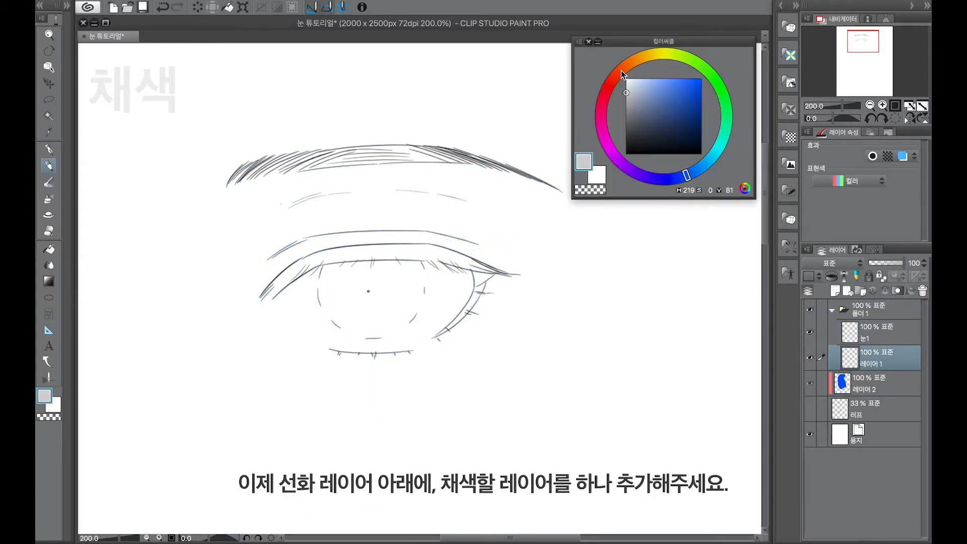
pyautogui.click(626, 85)
pyautogui.click(49, 181)
pyautogui.click(66, 5)
pyautogui.click(118, 34)
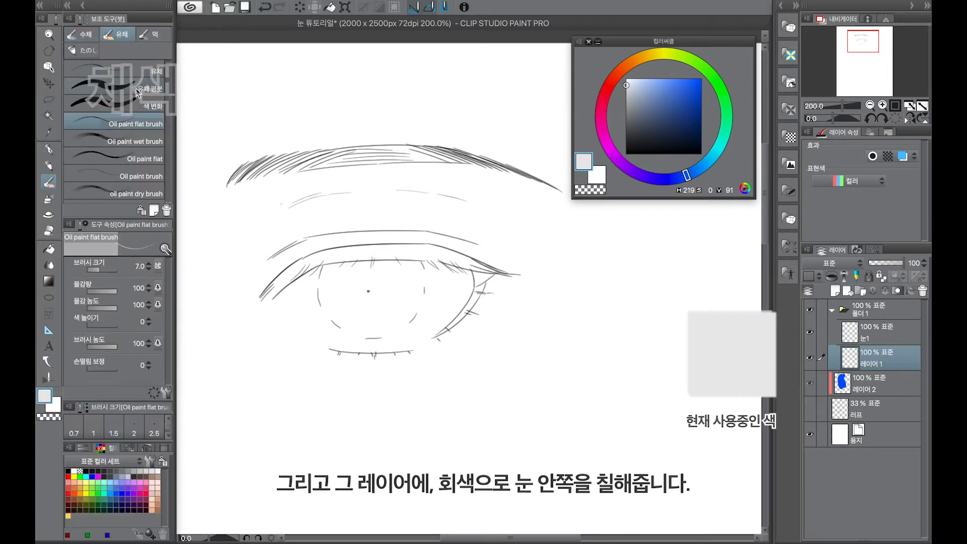
pyautogui.moveTo(322, 286)
pyautogui.mouseDown()
pyautogui.moveTo(284, 308)
pyautogui.moveTo(413, 302)
pyautogui.moveTo(459, 280)
pyautogui.moveTo(305, 321)
pyautogui.moveTo(350, 335)
pyautogui.moveTo(441, 315)
pyautogui.mouseUp()
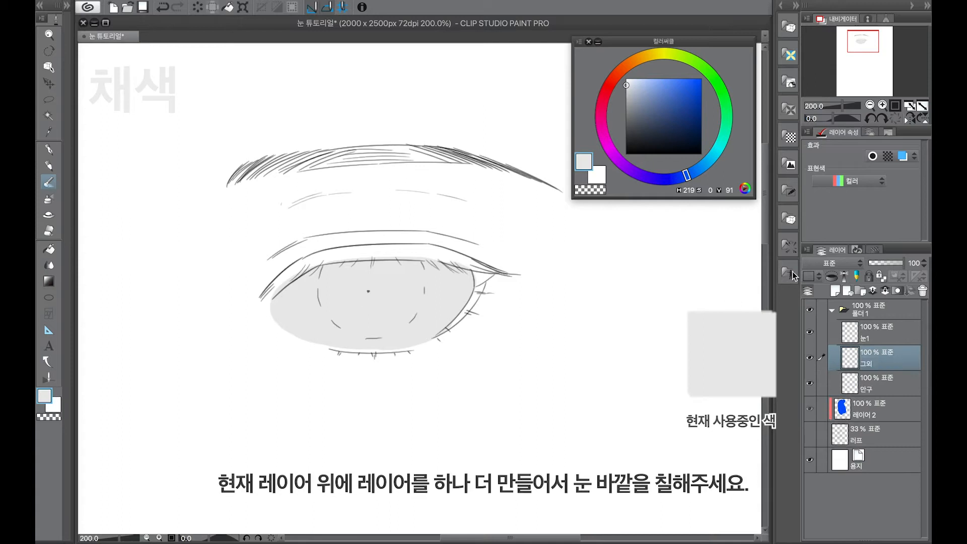
# - Paint the area surrounding the eye light blue (H 219, S 21, V 100) on the 그외 layer
pyautogui.click(642, 78)
pyautogui.moveTo(342, 146)
pyautogui.mouseDown()
pyautogui.moveTo(252, 267)
pyautogui.moveTo(422, 186)
pyautogui.moveTo(503, 252)
pyautogui.moveTo(226, 221)
pyautogui.moveTo(269, 331)
pyautogui.moveTo(342, 347)
pyautogui.moveTo(453, 342)
pyautogui.moveTo(511, 206)
pyautogui.moveTo(400, 389)
pyautogui.moveTo(540, 183)
pyautogui.moveTo(471, 324)
pyautogui.moveTo(220, 194)
pyautogui.moveTo(512, 224)
pyautogui.moveTo(523, 151)
pyautogui.mouseUp()
pyautogui.moveTo(318, 326)
pyautogui.mouseDown()
pyautogui.moveTo(316, 337)
pyautogui.moveTo(261, 354)
pyautogui.moveTo(289, 354)
pyautogui.mouseUp()
# - Lock the transparent pixels of the 그외 and 안구 layers
pyautogui.click(880, 276)
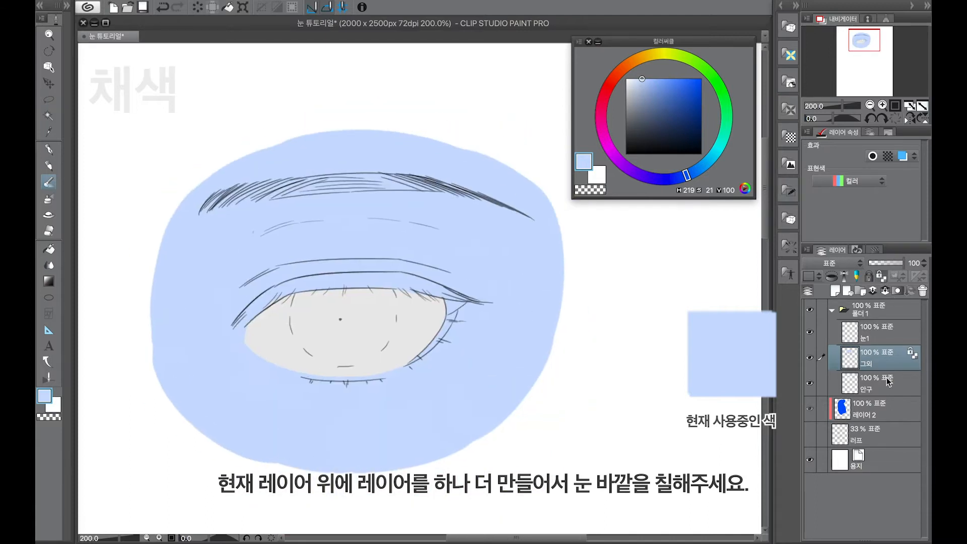
pyautogui.click(887, 381)
pyautogui.click(880, 276)
# - Repaint the blue area around the eye white on the locked 그외 layer
pyautogui.click(881, 357)
pyautogui.click(626, 78)
pyautogui.moveTo(227, 252); pyautogui.dragTo(431, 242)
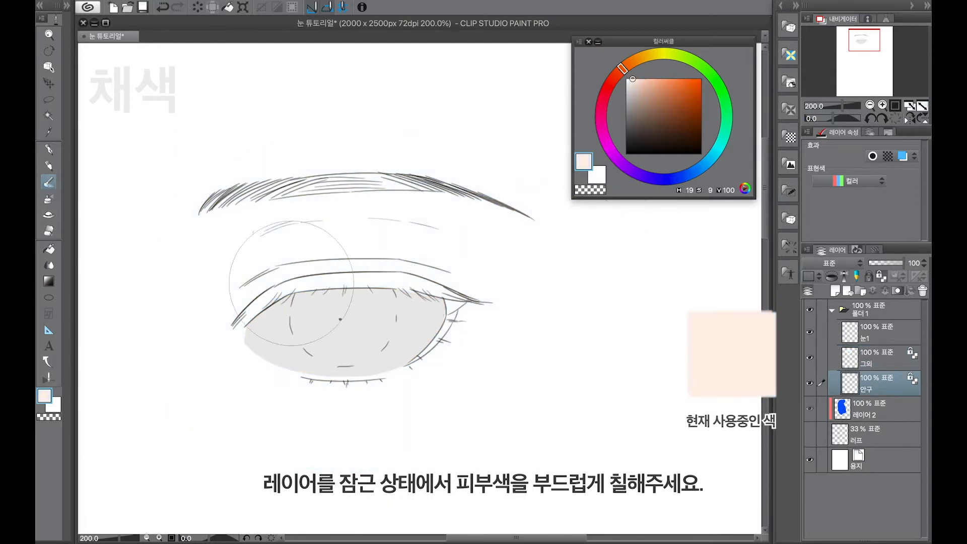
# - Softly paint a skin tone (H 19, S 9, V 100) around the eye on the locked 그외 layer
pyautogui.moveTo(236, 241)
pyautogui.mouseDown()
pyautogui.moveTo(216, 303)
pyautogui.moveTo(280, 183)
pyautogui.moveTo(457, 313)
pyautogui.mouseUp()
pyautogui.click(632, 61)
pyautogui.moveTo(481, 275); pyautogui.dragTo(177, 237)
# - Paint the upper lash line and the outer lower corner dark brown (H 2, S 13, V 30) on the 그외 layer
pyautogui.click(651, 103)
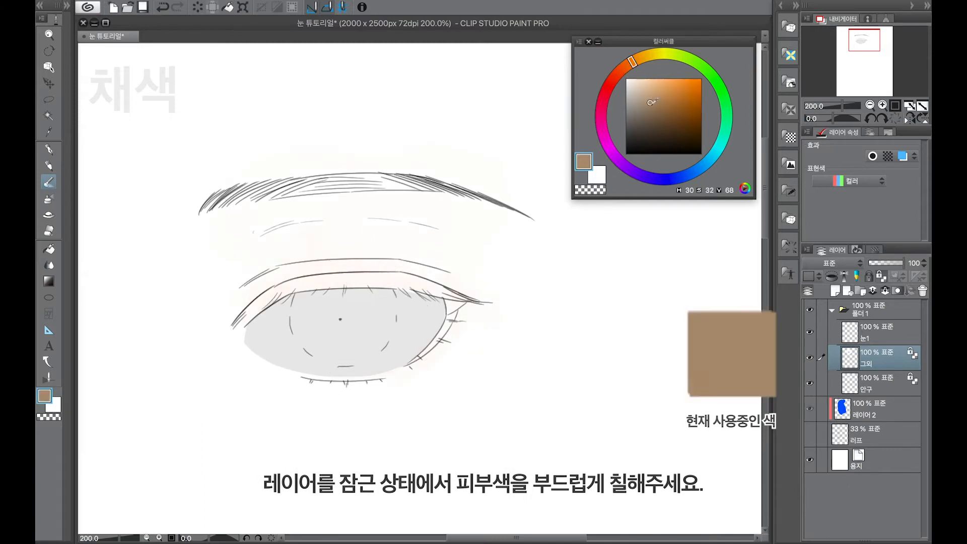
pyautogui.click(666, 92)
pyautogui.click(613, 79)
pyautogui.click(643, 125)
pyautogui.click(636, 132)
pyautogui.moveTo(296, 288)
pyautogui.mouseDown()
pyautogui.moveTo(347, 278)
pyautogui.moveTo(300, 298)
pyautogui.moveTo(373, 278)
pyautogui.moveTo(471, 300)
pyautogui.moveTo(439, 284)
pyautogui.moveTo(484, 302)
pyautogui.mouseUp()
pyautogui.moveTo(289, 292)
pyautogui.mouseDown()
pyautogui.moveTo(239, 332)
pyautogui.moveTo(302, 286)
pyautogui.mouseUp()
pyautogui.click(880, 276)
pyautogui.moveTo(262, 310); pyautogui.dragTo(282, 295)
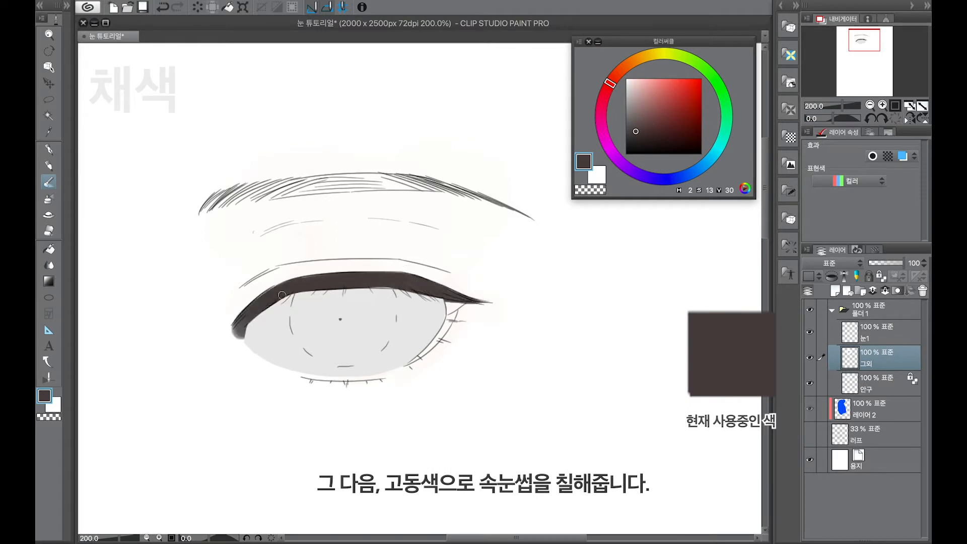
pyautogui.click(880, 276)
pyautogui.moveTo(460, 304); pyautogui.dragTo(406, 365)
# - Shade the skin between the eyelid crease and the eyebrow with light peach (H 20, S 10, V 100)
pyautogui.moveTo(617, 82); pyautogui.dragTo(623, 67)
pyautogui.click(633, 79)
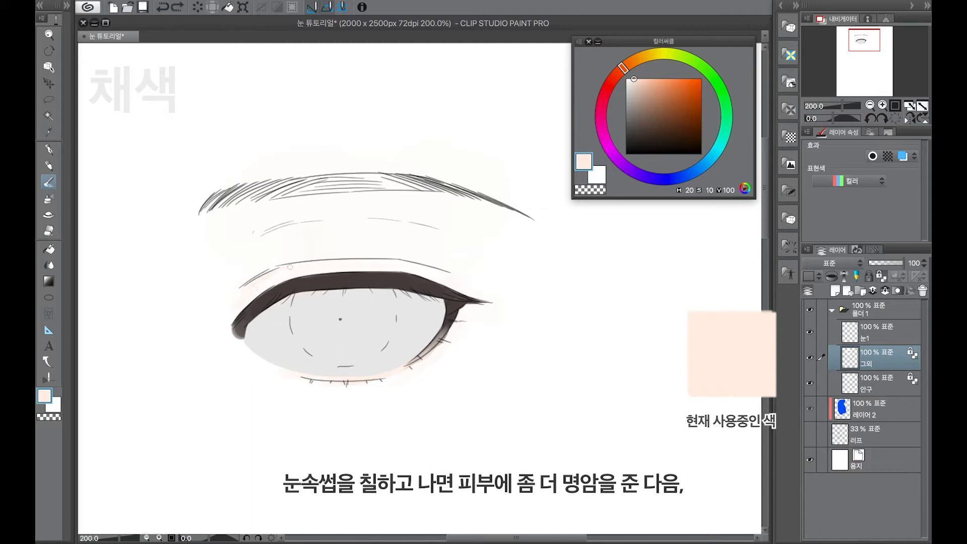
pyautogui.moveTo(290, 267)
pyautogui.mouseDown()
pyautogui.moveTo(231, 233)
pyautogui.moveTo(492, 234)
pyautogui.moveTo(230, 249)
pyautogui.moveTo(263, 225)
pyautogui.mouseUp()
# - Fill the eyebrow from its middle to both ends with the dark brown sampled from the lash line
pyautogui.keyDown('alt'); pyautogui.click(368, 276); pyautogui.keyUp('alt')
pyautogui.moveTo(339, 182); pyautogui.dragTo(282, 189)
pyautogui.hotkey('ctrl', 'z')
pyautogui.moveTo(380, 181)
pyautogui.mouseDown()
pyautogui.moveTo(288, 186)
pyautogui.moveTo(426, 183)
pyautogui.moveTo(506, 209)
pyautogui.mouseUp()
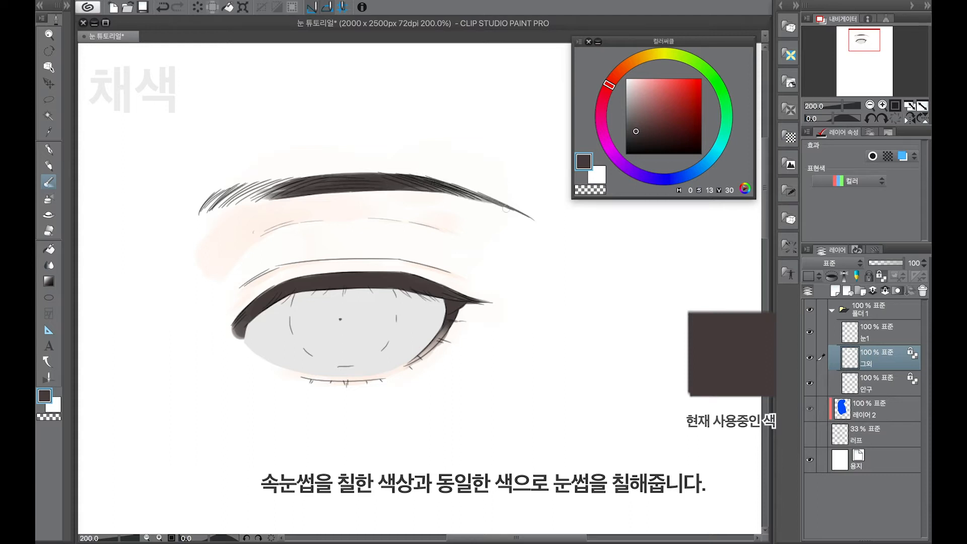
pyautogui.moveTo(282, 190)
pyautogui.mouseDown()
pyautogui.moveTo(216, 207)
pyautogui.moveTo(302, 183)
pyautogui.moveTo(227, 201)
pyautogui.mouseUp()
# - Add a new layer directly above the 눈1 line art
pyautogui.click(877, 332)
pyautogui.click(835, 290)
pyautogui.moveTo(319, 133); pyautogui.dragTo(248, 139)
pyautogui.moveTo(272, 129); pyautogui.dragTo(270, 147)
pyautogui.moveTo(383, 132); pyautogui.dragTo(467, 139)
pyautogui.moveTo(450, 129); pyautogui.dragTo(450, 146)
pyautogui.press('Delete')
# - Paint the inner end of the eyebrow dark brown on the 그외 layer with hair-like strokes
pyautogui.click(891, 358)
pyautogui.click(891, 383)
pyautogui.moveTo(229, 189); pyautogui.dragTo(257, 183)
pyautogui.moveTo(194, 220); pyautogui.dragTo(228, 188)
# - Brighten the middle of the eyeball with white on the 안구 layer and blend it into the grey
pyautogui.click(891, 407)
pyautogui.click(626, 80)
pyautogui.moveTo(332, 347)
pyautogui.mouseDown()
pyautogui.moveTo(388, 333)
pyautogui.moveTo(311, 360)
pyautogui.moveTo(366, 354)
pyautogui.mouseUp()
pyautogui.click(49, 265)
pyautogui.moveTo(413, 332); pyautogui.dragTo(373, 330)
# - Paint the iris a muted pastel green (H 148, S 14, V 79) with the brush on the 안구 layer
pyautogui.click(49, 184)
pyautogui.moveTo(679, 56)
pyautogui.mouseDown()
pyautogui.moveTo(696, 63)
pyautogui.moveTo(726, 114)
pyautogui.mouseUp()
pyautogui.click(642, 95)
pyautogui.click(637, 95)
pyautogui.moveTo(323, 298)
pyautogui.mouseDown()
pyautogui.moveTo(333, 342)
pyautogui.moveTo(377, 316)
pyautogui.moveTo(347, 359)
pyautogui.moveTo(375, 346)
pyautogui.moveTo(328, 337)
pyautogui.moveTo(335, 313)
pyautogui.moveTo(358, 309)
pyautogui.mouseUp()
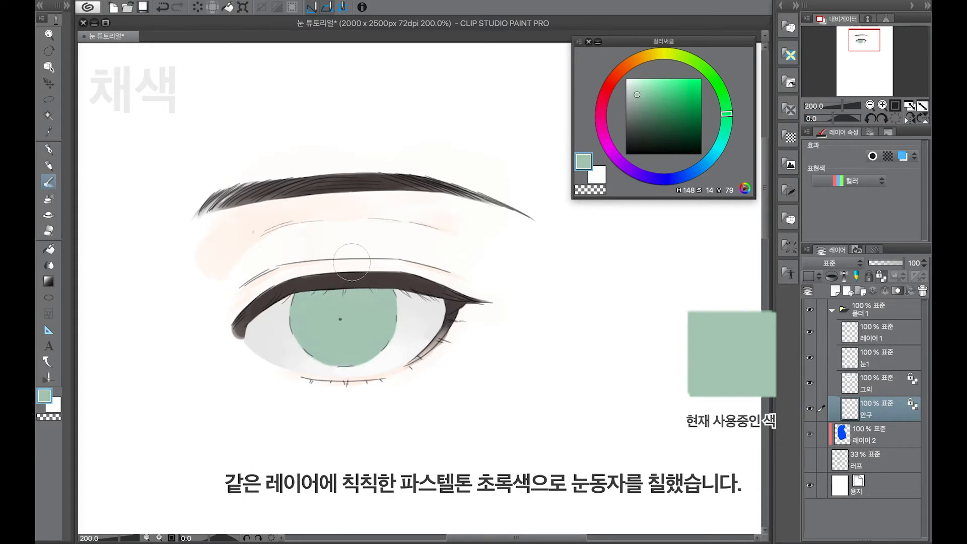
# - Soften the iris edge with radial strokes, alternating between the brush and the blend tool
pyautogui.scroll(2, 309, 316)
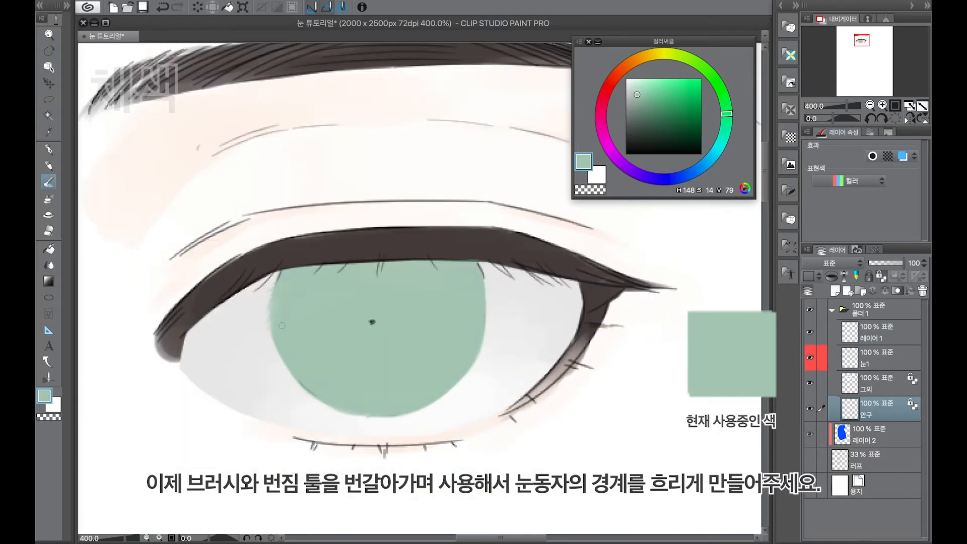
pyautogui.moveTo(302, 356)
pyautogui.mouseDown()
pyautogui.moveTo(323, 398)
pyautogui.moveTo(367, 424)
pyautogui.mouseUp()
pyautogui.moveTo(474, 275)
pyautogui.mouseDown()
pyautogui.moveTo(466, 378)
pyautogui.moveTo(377, 417)
pyautogui.mouseUp()
pyautogui.click(49, 265)
pyautogui.moveTo(296, 298)
pyautogui.mouseDown()
pyautogui.moveTo(318, 395)
pyautogui.moveTo(443, 403)
pyautogui.moveTo(489, 342)
pyautogui.moveTo(497, 366)
pyautogui.mouseUp()
pyautogui.press('b')
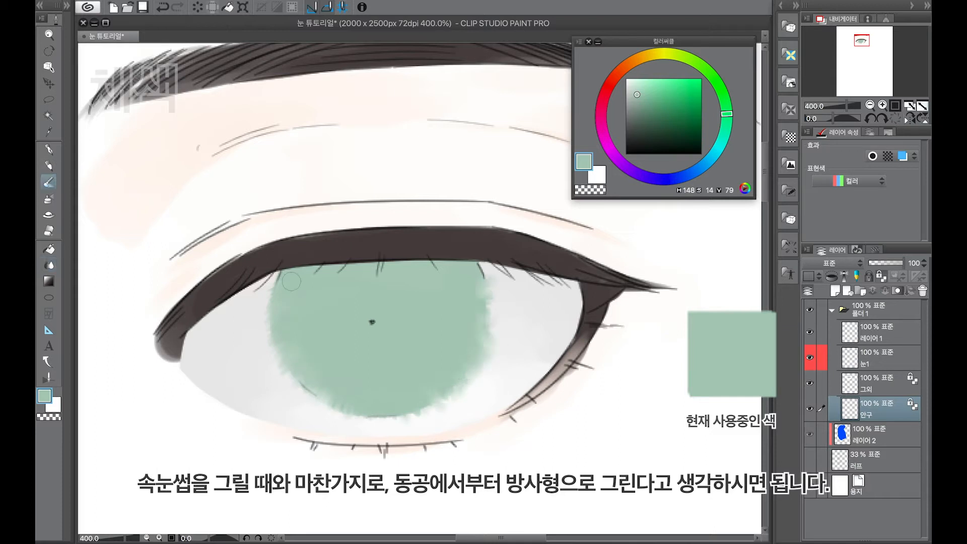
pyautogui.moveTo(325, 400); pyautogui.dragTo(393, 414)
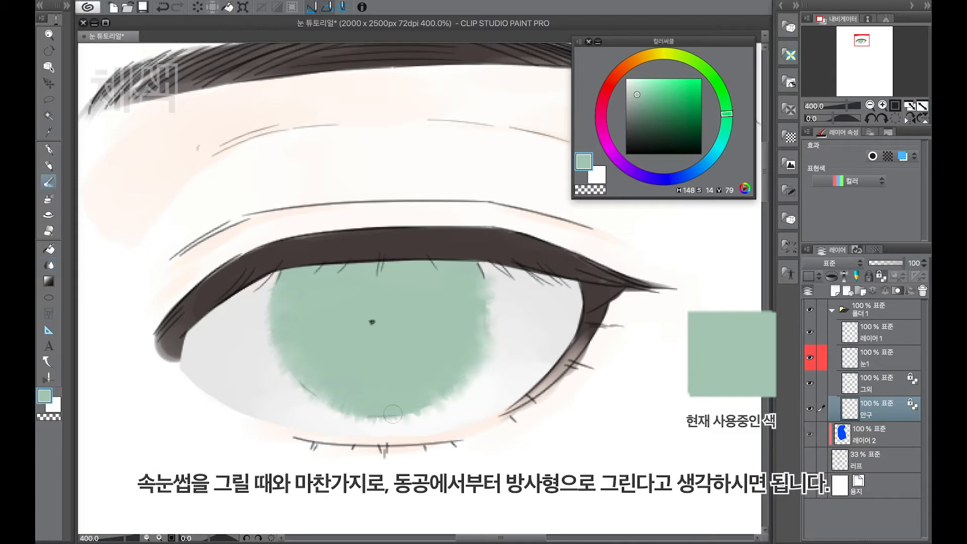
# - Clear the leftover iris outline on the 눈1 layer and darken the iris rim on 안구 with dark blue (H 221, S 24, V 36)
pyautogui.keyDown('alt'); pyautogui.click(504, 346); pyautogui.keyUp('alt')
pyautogui.click(884, 355)
pyautogui.moveTo(304, 386); pyautogui.dragTo(396, 417)
pyautogui.click(881, 409)
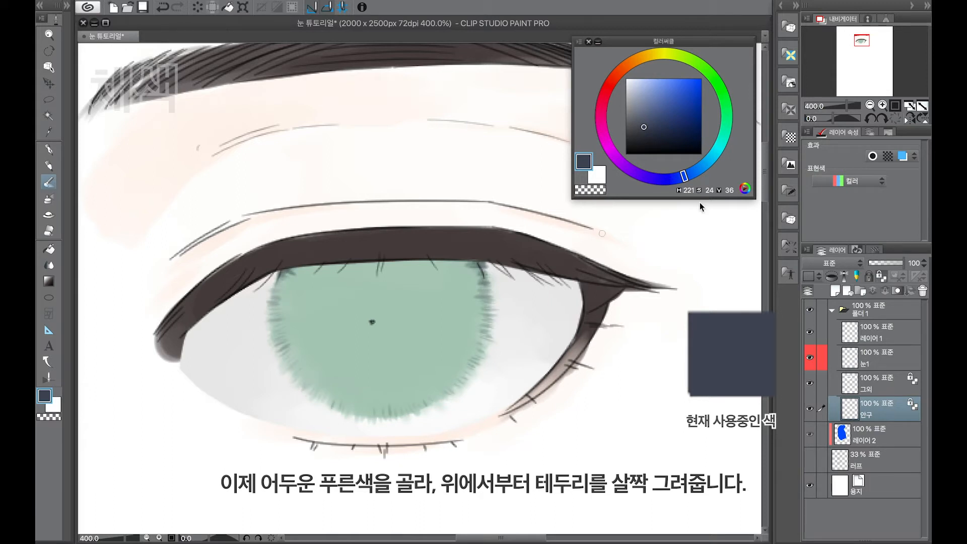
# - Paint the pupil with a feathered edge in dark violet-blue (H 243, S 21, V 33) on the 안구 layer
pyautogui.moveTo(850, 106); pyautogui.dragTo(842, 101)
pyautogui.click(607, 87)
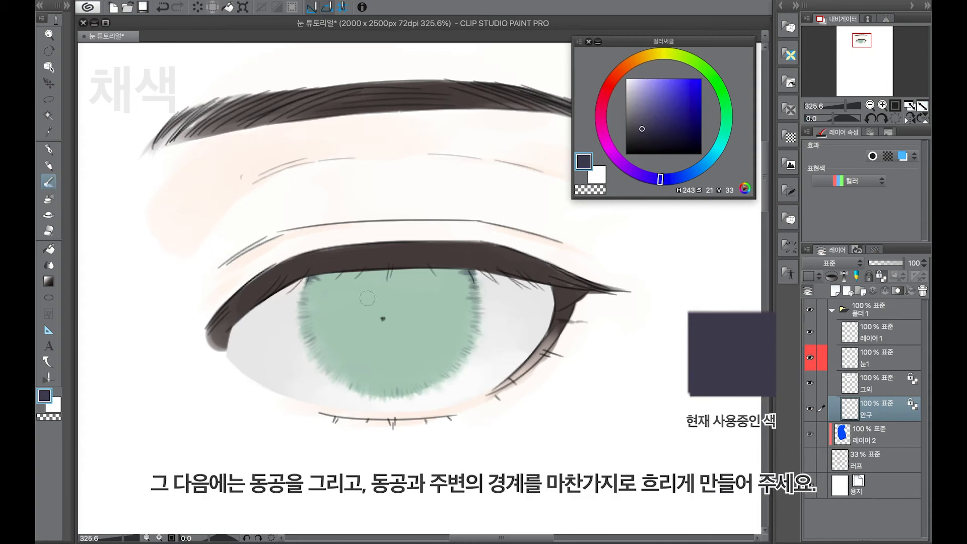
pyautogui.click(876, 332)
pyautogui.doubleClick(865, 363)
pyautogui.moveTo(375, 308)
pyautogui.mouseDown()
pyautogui.moveTo(409, 307)
pyautogui.moveTo(393, 280)
pyautogui.moveTo(388, 346)
pyautogui.moveTo(393, 298)
pyautogui.moveTo(363, 333)
pyautogui.moveTo(428, 322)
pyautogui.mouseUp()
pyautogui.click(876, 358)
pyautogui.keyDown('alt'); pyautogui.click(382, 318); pyautogui.keyUp('alt')
pyautogui.click(876, 408)
pyautogui.keyDown('alt'); pyautogui.click(398, 327); pyautogui.keyUp('alt')
# - Spread the dark violet-blue from the pupil across the top of the iris under the eyelid
pyautogui.moveTo(393, 293)
pyautogui.mouseDown()
pyautogui.moveTo(418, 307)
pyautogui.moveTo(373, 290)
pyautogui.moveTo(458, 287)
pyautogui.mouseUp()
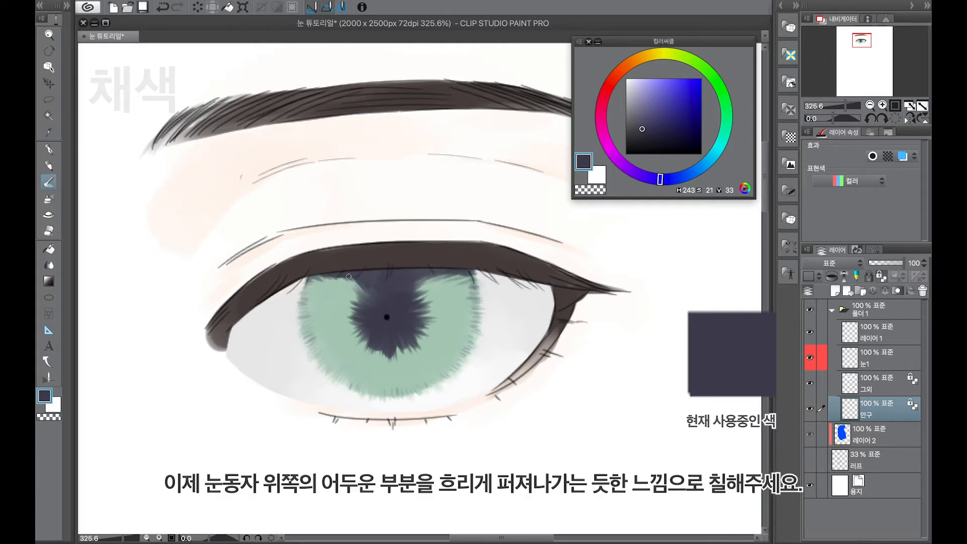
pyautogui.moveTo(363, 297); pyautogui.dragTo(391, 294)
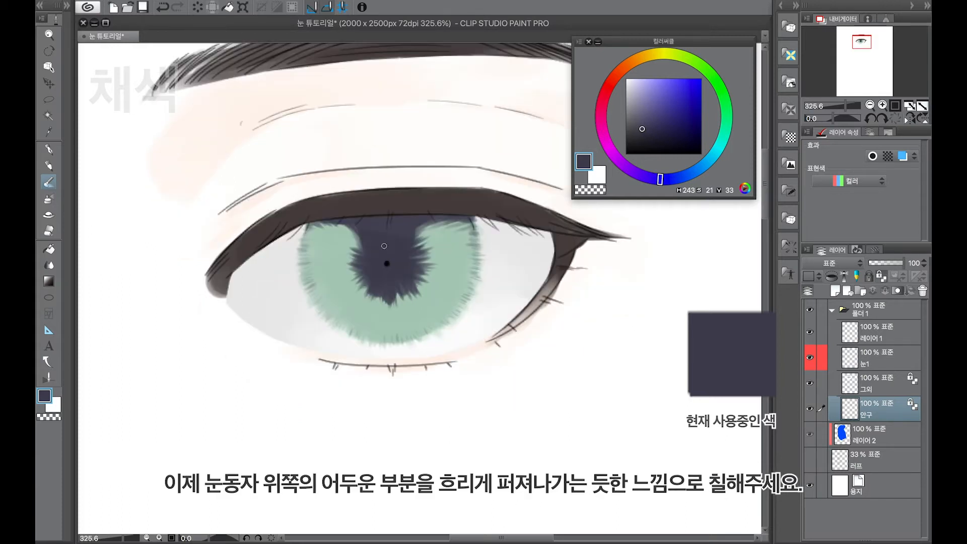
pyautogui.scroll(-3, 383, 273)
pyautogui.moveTo(417, 222); pyautogui.dragTo(466, 233)
# - Blend the dark upper iris into the green with muted blue strokes, reinforcing both sides with the sampled dark violet-blue
pyautogui.click(652, 110)
pyautogui.click(698, 169)
pyautogui.click(646, 116)
pyautogui.moveTo(347, 227)
pyautogui.mouseDown()
pyautogui.moveTo(312, 233)
pyautogui.moveTo(325, 229)
pyautogui.mouseUp()
pyautogui.moveTo(354, 240)
pyautogui.mouseDown()
pyautogui.moveTo(305, 227)
pyautogui.moveTo(304, 239)
pyautogui.mouseUp()
pyautogui.keyDown('alt'); pyautogui.click(383, 231); pyautogui.keyUp('alt')
pyautogui.moveTo(438, 228); pyautogui.dragTo(473, 225)
pyautogui.moveTo(311, 230); pyautogui.dragTo(352, 236)
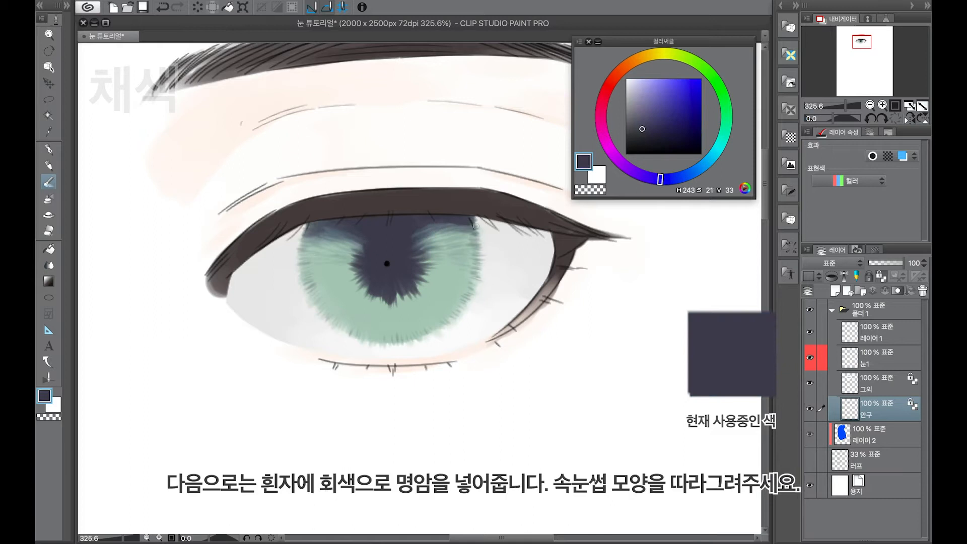
# - Shade the white of the eye beneath the upper lashes with lash-shaped grey strokes (H 243, S 0, V 66)
pyautogui.click(626, 104)
pyautogui.moveTo(231, 267)
pyautogui.mouseDown()
pyautogui.moveTo(278, 249)
pyautogui.moveTo(263, 255)
pyautogui.moveTo(270, 263)
pyautogui.moveTo(288, 236)
pyautogui.mouseUp()
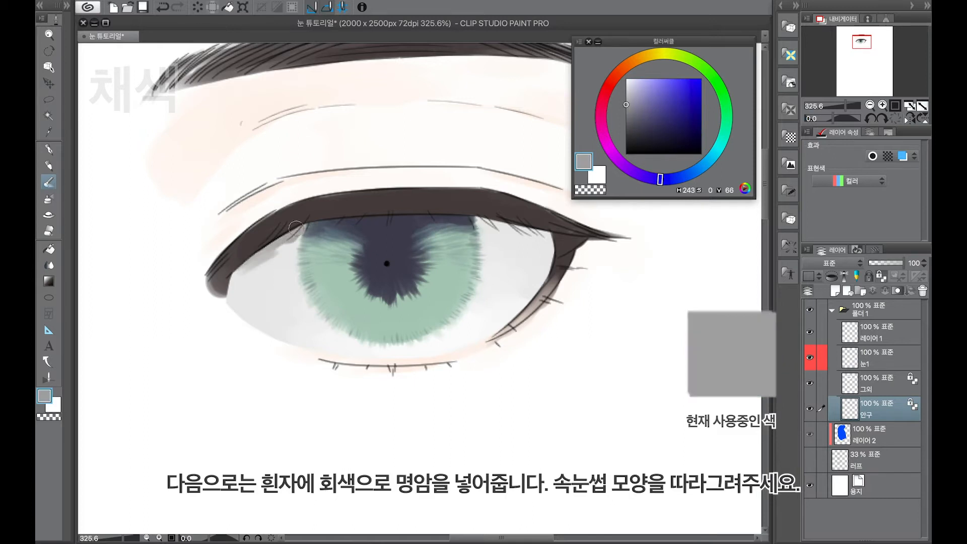
pyautogui.moveTo(480, 221)
pyautogui.mouseDown()
pyautogui.moveTo(547, 232)
pyautogui.moveTo(542, 250)
pyautogui.mouseUp()
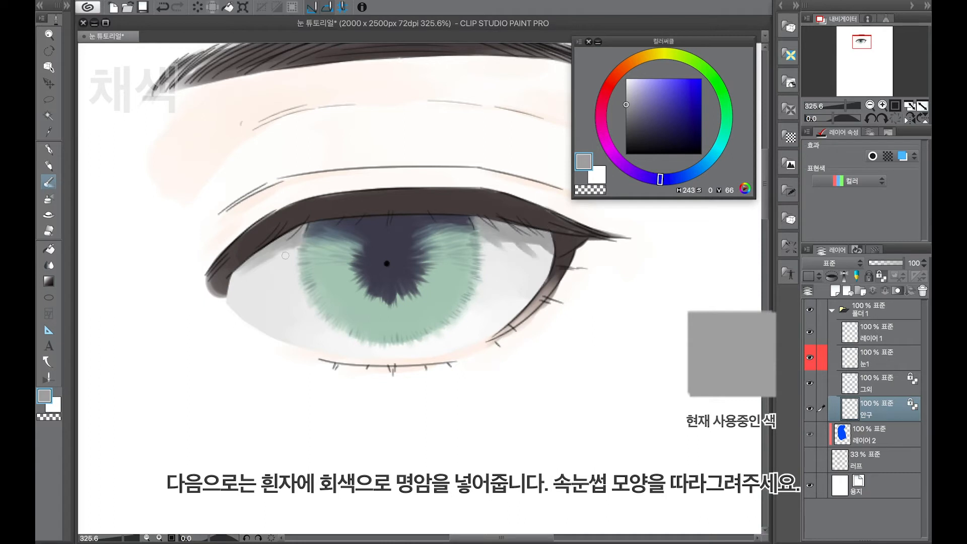
pyautogui.moveTo(260, 267)
pyautogui.mouseDown()
pyautogui.moveTo(230, 278)
pyautogui.moveTo(274, 266)
pyautogui.mouseUp()
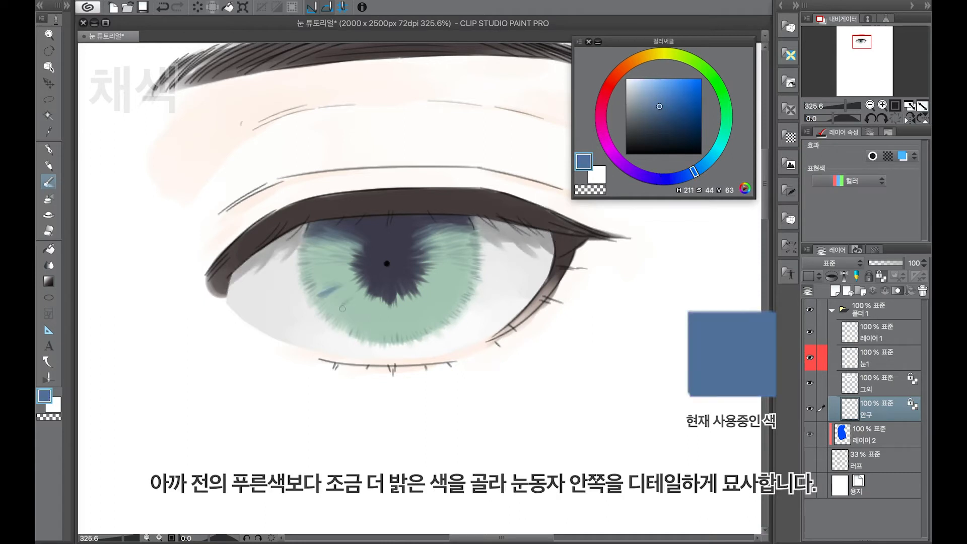
# - Detail the iris with radial strokes in blue (H 211, S 44, V 63) and vivid green (H 163, S 54, V 78)
pyautogui.moveTo(343, 309); pyautogui.dragTo(359, 294)
pyautogui.moveTo(411, 297); pyautogui.dragTo(427, 313)
pyautogui.moveTo(442, 274); pyautogui.dragTo(459, 283)
pyautogui.moveTo(384, 302); pyautogui.dragTo(385, 326)
pyautogui.click(725, 130)
pyautogui.click(666, 96)
pyautogui.moveTo(424, 285); pyautogui.dragTo(443, 293)
pyautogui.moveTo(399, 293); pyautogui.dragTo(398, 308)
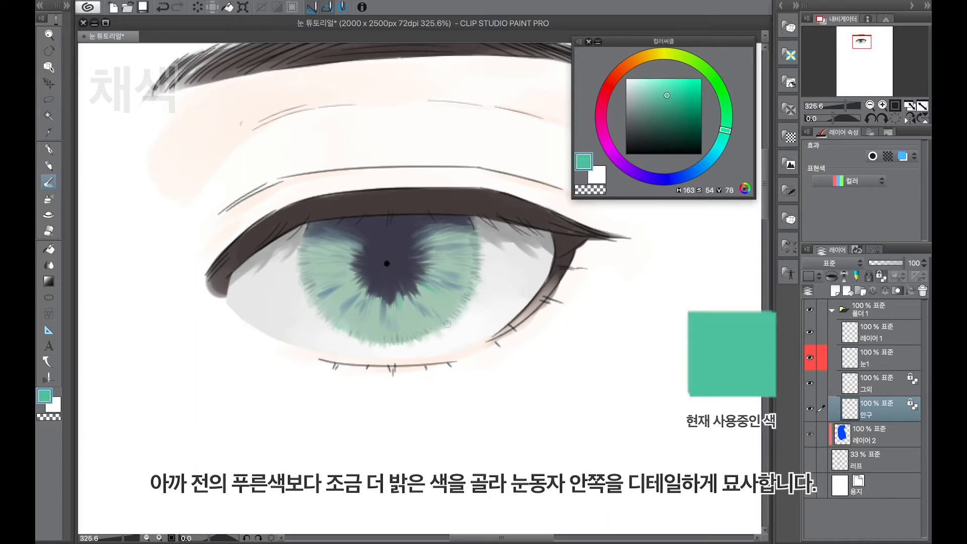
# - Add wider radial strokes of muted blue (hue 193) around the outer part of the iris with a larger brush
pyautogui.click(710, 159)
pyautogui.click(676, 119)
pyautogui.press(']')
pyautogui.moveTo(308, 248); pyautogui.dragTo(352, 252)
pyautogui.moveTo(456, 234); pyautogui.dragTo(426, 243)
pyautogui.moveTo(475, 255)
pyautogui.mouseDown()
pyautogui.moveTo(429, 263)
pyautogui.moveTo(443, 288)
pyautogui.mouseUp()
pyautogui.moveTo(440, 298); pyautogui.dragTo(455, 303)
pyautogui.moveTo(464, 245); pyautogui.dragTo(461, 279)
pyautogui.moveTo(439, 305); pyautogui.dragTo(409, 332)
# - Deepen the shadow along the outer corner of the eye white with blue-grey (H 193, S 10, V 52)
pyautogui.click(643, 125)
pyautogui.moveTo(504, 242); pyautogui.dragTo(525, 254)
pyautogui.click(633, 115)
pyautogui.moveTo(529, 245)
pyautogui.mouseDown()
pyautogui.moveTo(554, 258)
pyautogui.moveTo(504, 325)
pyautogui.mouseUp()
pyautogui.press(']')
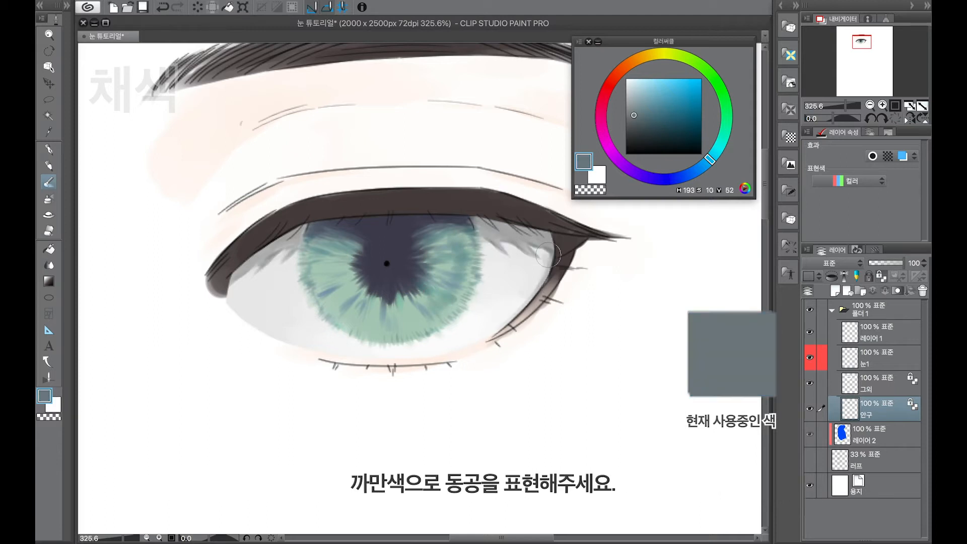
# - Paint the pupil near-black with a pure black center and add grey reflected light (H 243, S 5, V 43) under the upper eyelid
pyautogui.click(630, 145)
pyautogui.press('[')
pyautogui.moveTo(379, 243); pyautogui.dragTo(389, 261)
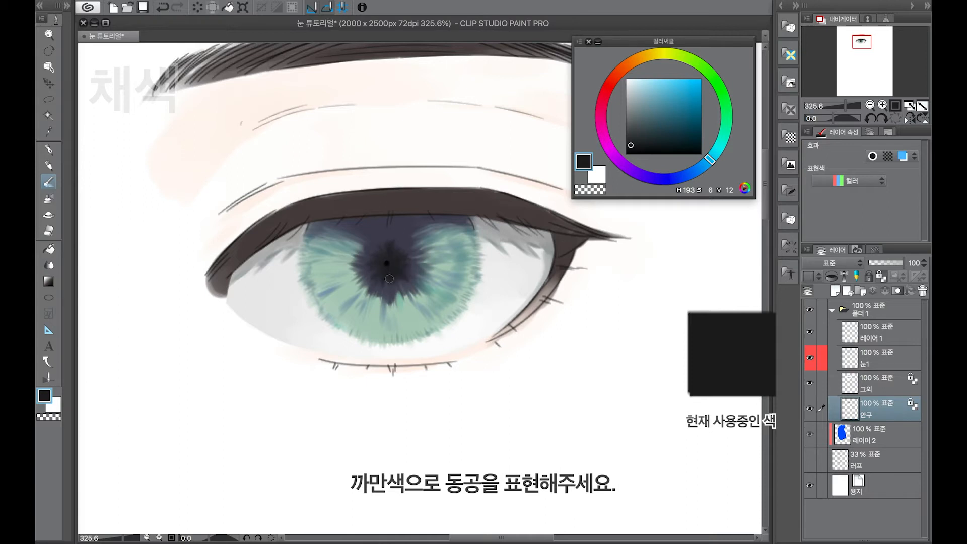
pyautogui.moveTo(392, 270); pyautogui.dragTo(411, 270)
pyautogui.click(625, 154)
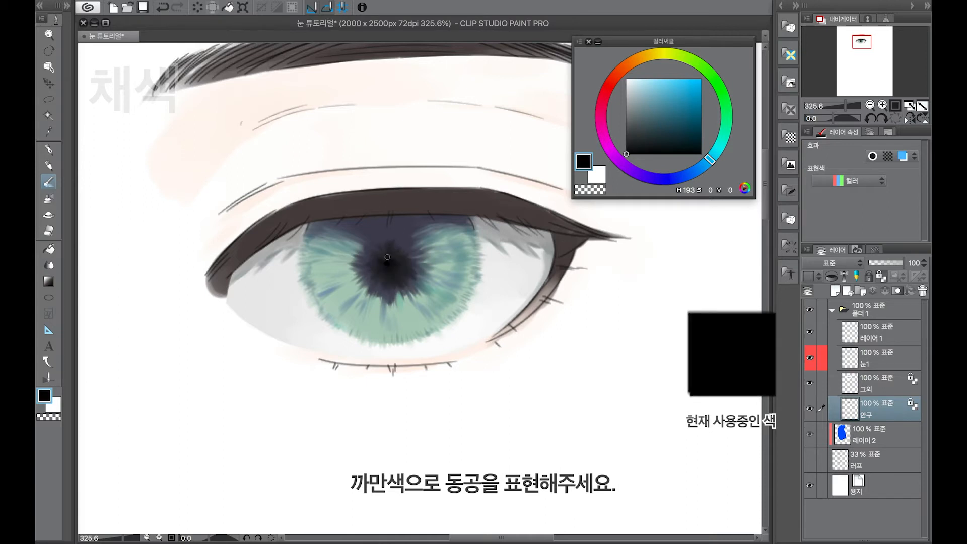
pyautogui.keyDown('alt'); pyautogui.click(390, 228); pyautogui.keyUp('alt')
pyautogui.click(630, 122)
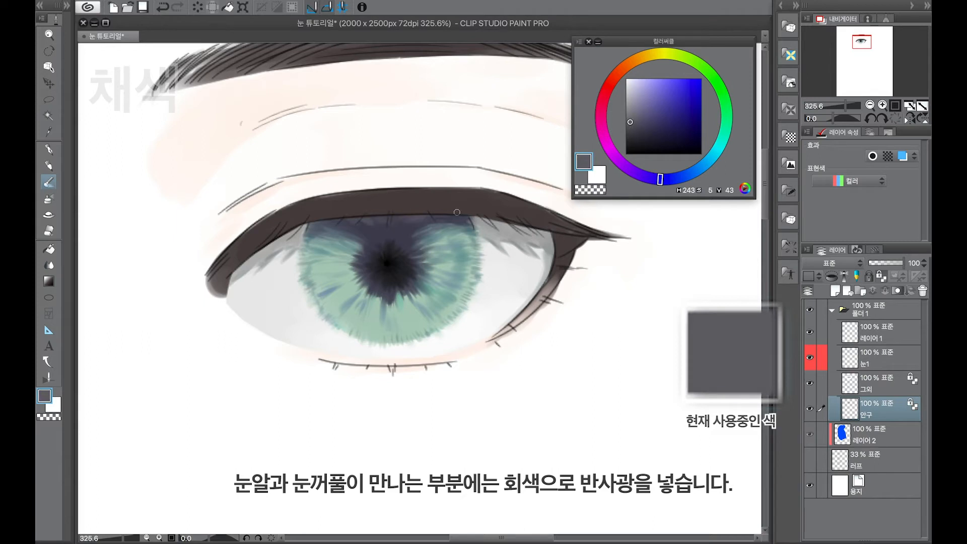
# - Lighten the middle of the upper lash line with reddish brown (H 1, S 32, V 61) on the 그외 layer
pyautogui.click(868, 392)
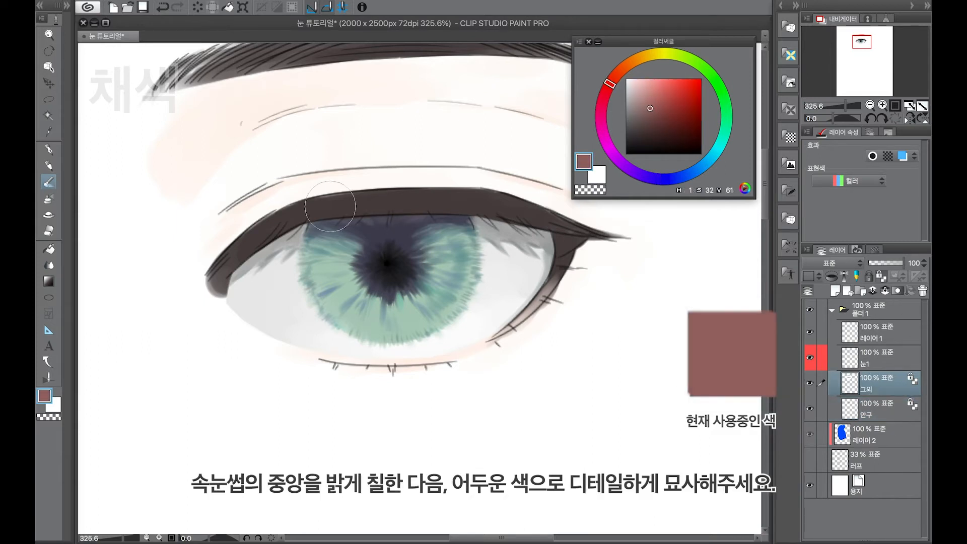
pyautogui.moveTo(332, 205)
pyautogui.mouseDown()
pyautogui.moveTo(430, 203)
pyautogui.moveTo(437, 192)
pyautogui.moveTo(364, 205)
pyautogui.moveTo(419, 197)
pyautogui.moveTo(401, 210)
pyautogui.moveTo(335, 204)
pyautogui.mouseUp()
pyautogui.moveTo(448, 198)
pyautogui.mouseDown()
pyautogui.moveTo(343, 210)
pyautogui.moveTo(321, 203)
pyautogui.mouseUp()
# - Unlock the transparent pixels of the 그외 layer and draw the outer upper lashes in near-black (H 2, S 0, V 8)
pyautogui.click(881, 276)
pyautogui.click(627, 146)
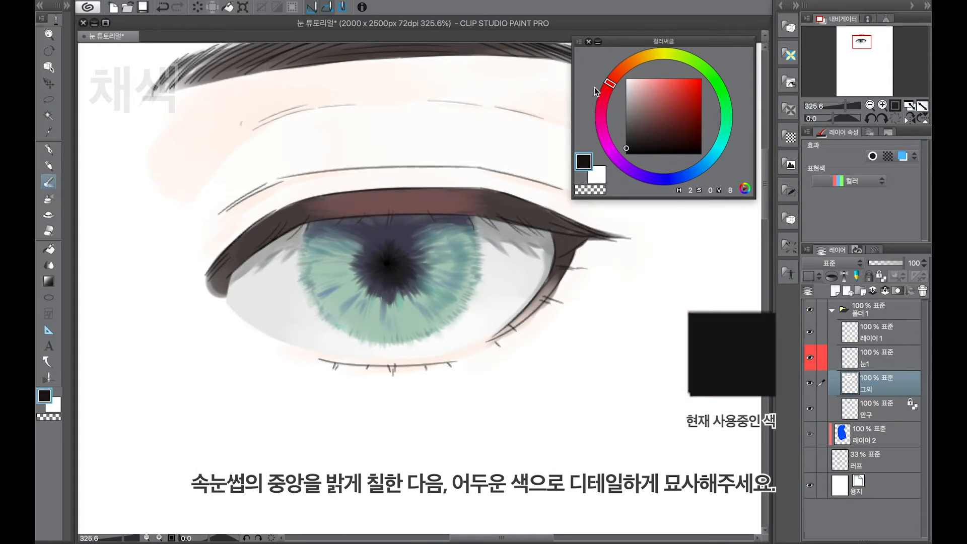
pyautogui.moveTo(526, 216); pyautogui.dragTo(434, 206)
pyautogui.moveTo(529, 209)
pyautogui.mouseDown()
pyautogui.moveTo(441, 199)
pyautogui.moveTo(532, 204)
pyautogui.mouseUp()
pyautogui.moveTo(507, 216); pyautogui.dragTo(587, 228)
pyautogui.moveTo(429, 207); pyautogui.dragTo(442, 226)
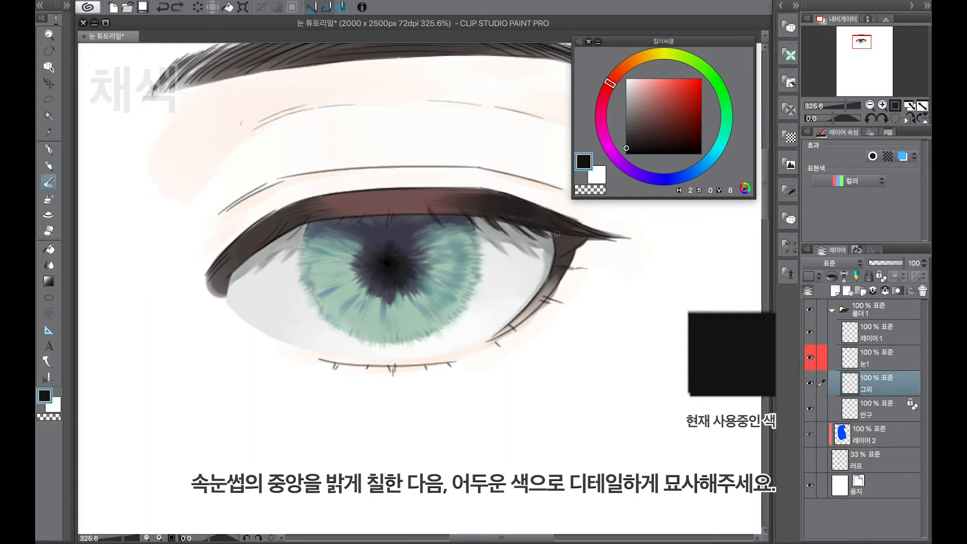
# - Draw near-black lashes across the center and inner part of the upper lid, replacing the stray strokes
pyautogui.moveTo(391, 201); pyautogui.dragTo(390, 228)
pyautogui.moveTo(416, 205); pyautogui.dragTo(430, 226)
pyautogui.moveTo(431, 194); pyautogui.dragTo(446, 227)
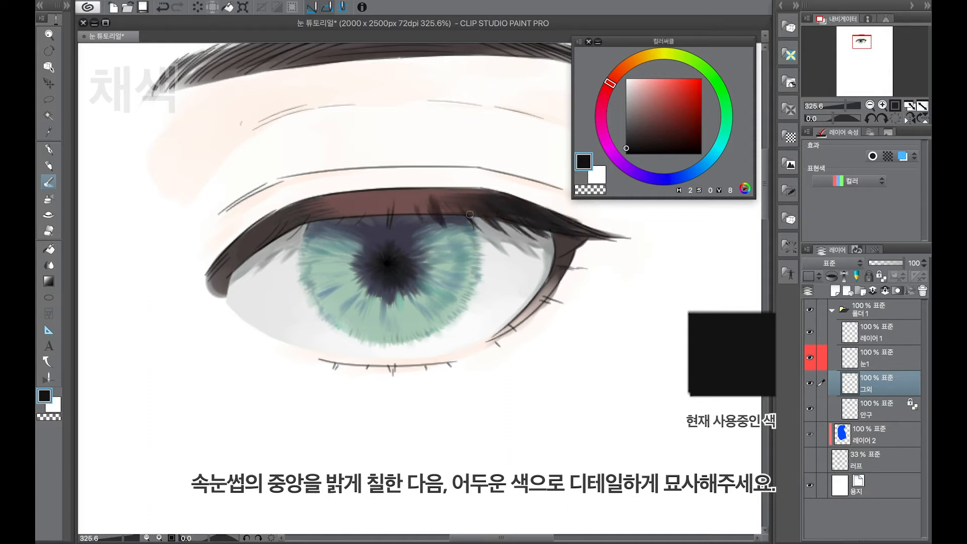
pyautogui.hotkey('ctrl', 'z')
pyautogui.moveTo(375, 200)
pyautogui.mouseDown()
pyautogui.moveTo(360, 225)
pyautogui.moveTo(263, 248)
pyautogui.mouseUp()
pyautogui.hotkey('ctrl', 'z')
pyautogui.hotkey('ctrl', 'z')
pyautogui.moveTo(281, 221)
pyautogui.mouseDown()
pyautogui.moveTo(295, 185)
pyautogui.moveTo(206, 265)
pyautogui.mouseUp()
pyautogui.moveTo(244, 258); pyautogui.dragTo(217, 284)
# - Tint the inner corner and the lower eyelid rim with dusty pink (H 2, S 32, V 72)
pyautogui.click(670, 101)
pyautogui.click(650, 100)
pyautogui.moveTo(560, 270)
pyautogui.mouseDown()
pyautogui.moveTo(547, 290)
pyautogui.moveTo(515, 322)
pyautogui.mouseUp()
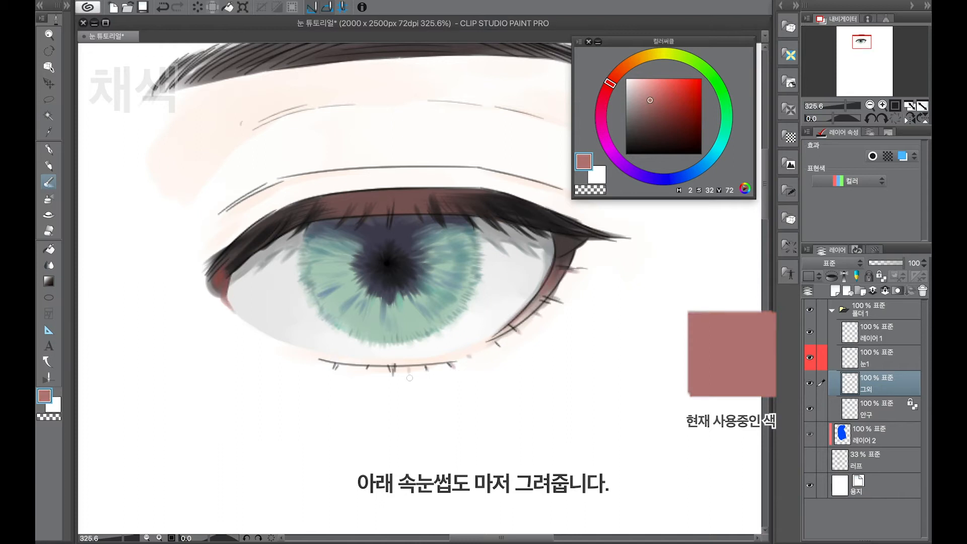
pyautogui.hotkey('ctrl', 'z')
pyautogui.moveTo(355, 360); pyautogui.dragTo(449, 354)
pyautogui.moveTo(477, 345); pyautogui.dragTo(508, 329)
pyautogui.hotkey('ctrl', 'z')
pyautogui.moveTo(440, 353)
pyautogui.mouseDown()
pyautogui.moveTo(494, 336)
pyautogui.moveTo(482, 354)
pyautogui.mouseUp()
pyautogui.moveTo(573, 250)
pyautogui.mouseDown()
pyautogui.moveTo(596, 254)
pyautogui.moveTo(560, 256)
pyautogui.mouseUp()
# - Draw the lower lashes from the outer to the inner corner in very dark brown (H 2, S 22, V 14)
pyautogui.click(642, 143)
pyautogui.moveTo(584, 243); pyautogui.dragTo(608, 246)
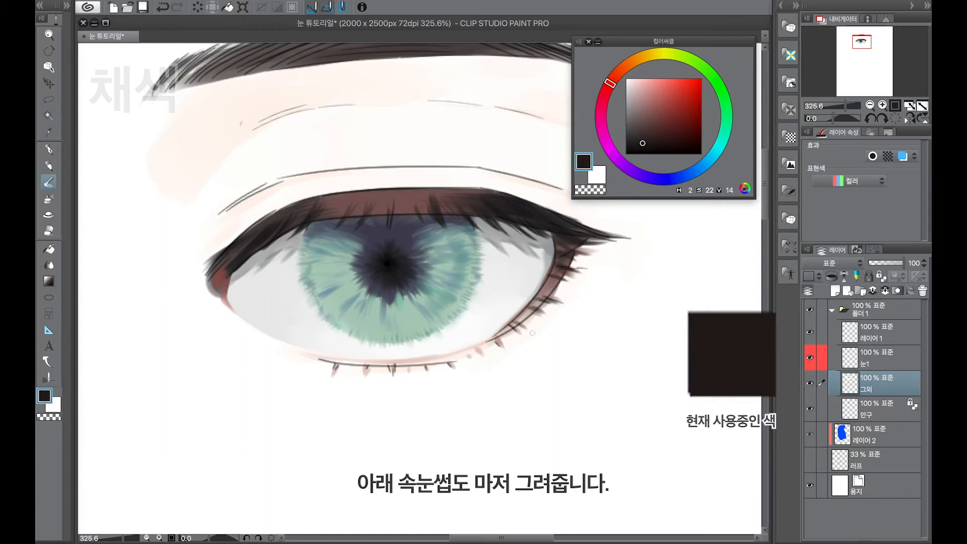
pyautogui.moveTo(321, 358); pyautogui.dragTo(315, 366)
pyautogui.moveTo(296, 350); pyautogui.dragTo(291, 356)
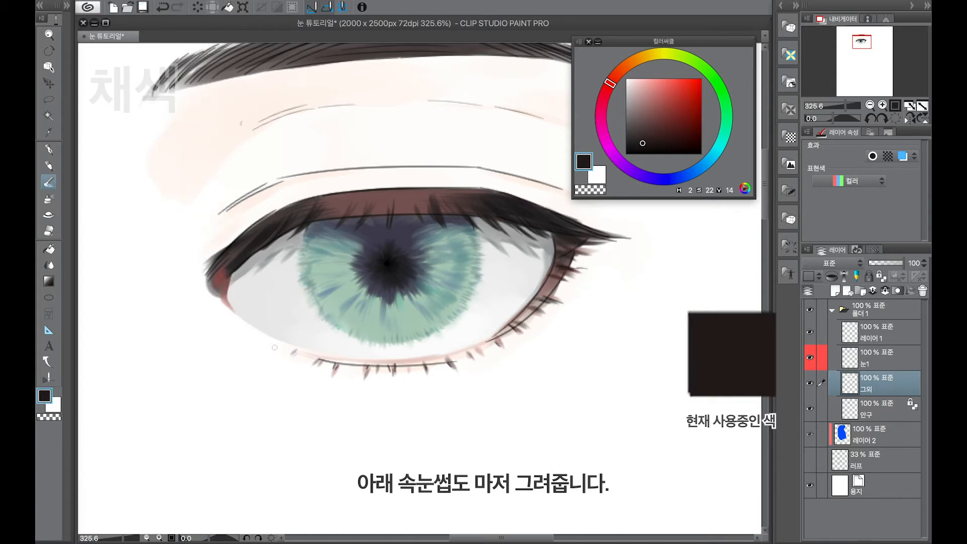
# - Shade the double-eyelid crease and the faint fold above it with reddish strokes
pyautogui.click(645, 105)
pyautogui.moveTo(289, 182); pyautogui.dragTo(228, 206)
pyautogui.moveTo(326, 174); pyautogui.dragTo(282, 179)
pyautogui.moveTo(869, 39); pyautogui.dragTo(869, 37)
pyautogui.moveTo(260, 293)
pyautogui.mouseDown()
pyautogui.moveTo(395, 281)
pyautogui.moveTo(546, 307)
pyautogui.mouseUp()
pyautogui.hotkey('ctrl', 'z')
pyautogui.hotkey('ctrl', 'z')
pyautogui.moveTo(484, 286)
pyautogui.mouseDown()
pyautogui.moveTo(556, 310)
pyautogui.moveTo(562, 324)
pyautogui.mouseUp()
pyautogui.moveTo(308, 218); pyautogui.dragTo(262, 224)
pyautogui.moveTo(354, 218); pyautogui.dragTo(282, 220)
# - Draw a slim vertical white highlight in the center of the pupil with the pen tool on the 안구 layer
pyautogui.moveTo(865, 41); pyautogui.dragTo(865, 44)
pyautogui.click(625, 79)
pyautogui.click(48, 149)
pyautogui.click(876, 409)
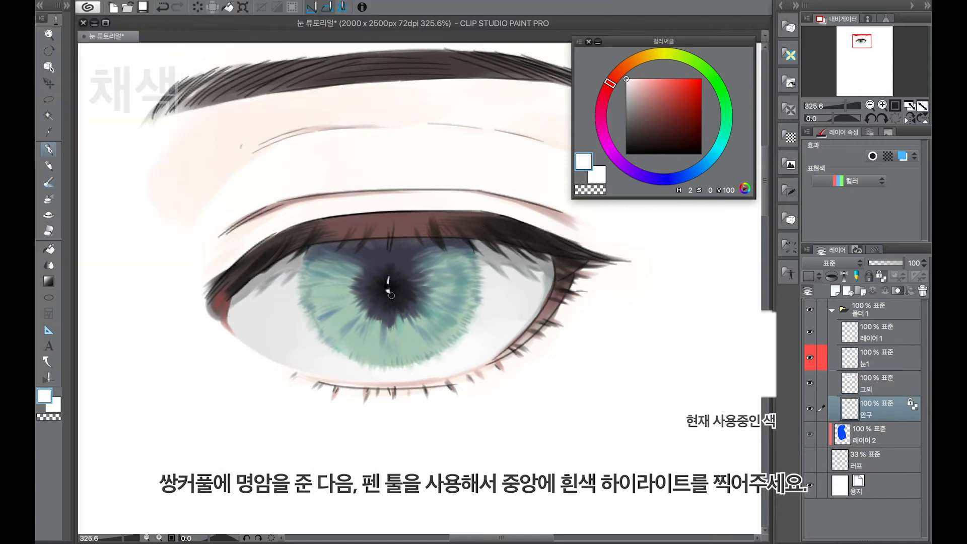
pyautogui.moveTo(391, 295); pyautogui.dragTo(390, 301)
# - Add another new layer directly above the 눈1 layer
pyautogui.click(851, 353)
pyautogui.click(856, 409)
pyautogui.click(842, 105)
pyautogui.click(851, 357)
pyautogui.click(836, 291)
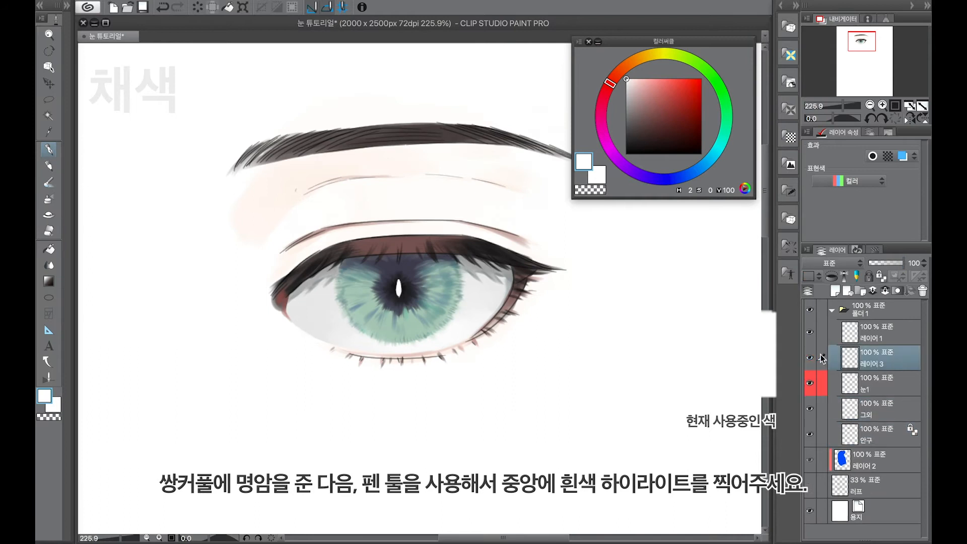
# - Brush light salmon (H 13, S 28, V 92) accents onto the reddish band of the upper lid on layer 레이어 3
pyautogui.click(647, 85)
pyautogui.moveTo(610, 82); pyautogui.dragTo(625, 66)
pyautogui.press('b')
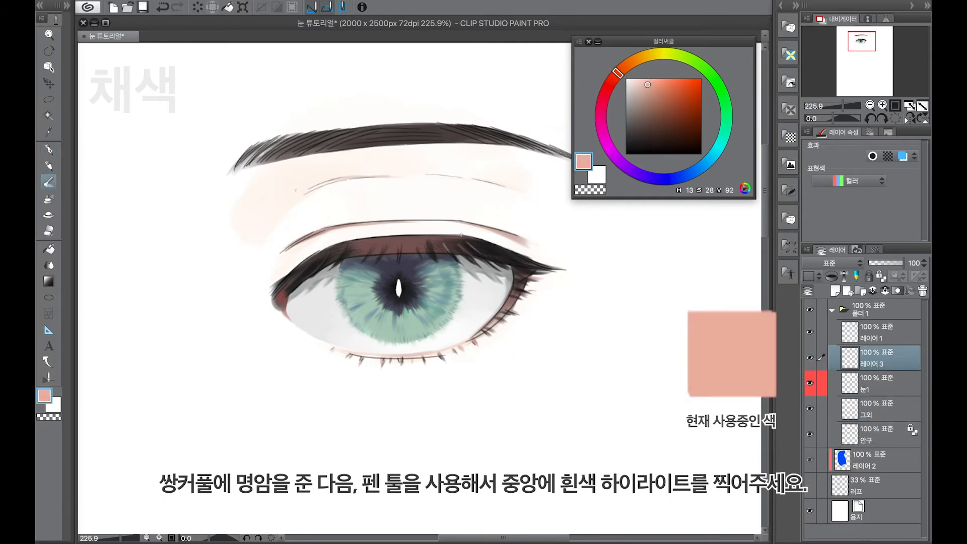
pyautogui.hotkey('ctrl', 'z')
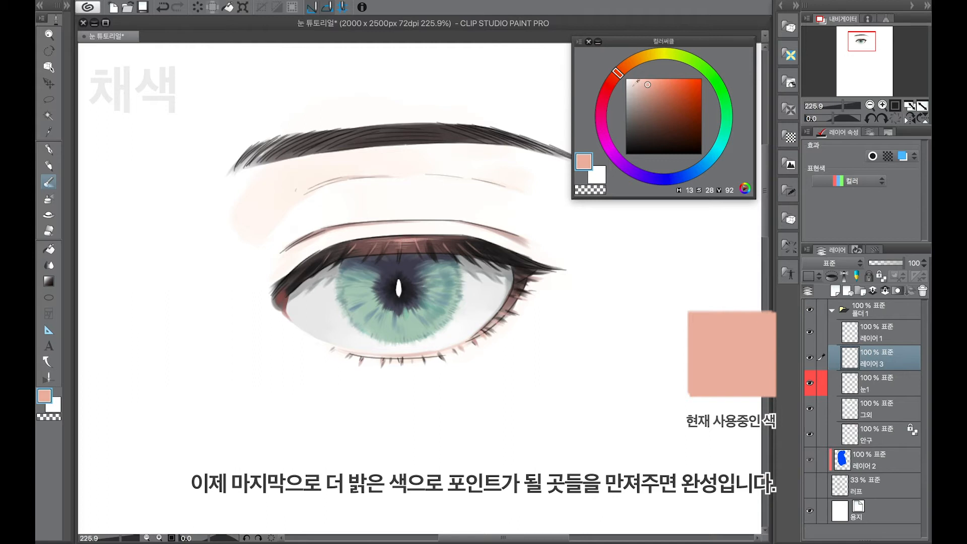
# - Add pale yellow (H 58, S 19, V 96) streaks to the lower half of the iris on the 안구 layer
pyautogui.click(50, 263)
pyautogui.click(882, 412)
pyautogui.click(882, 436)
pyautogui.hotkey('ctrl', 'z')
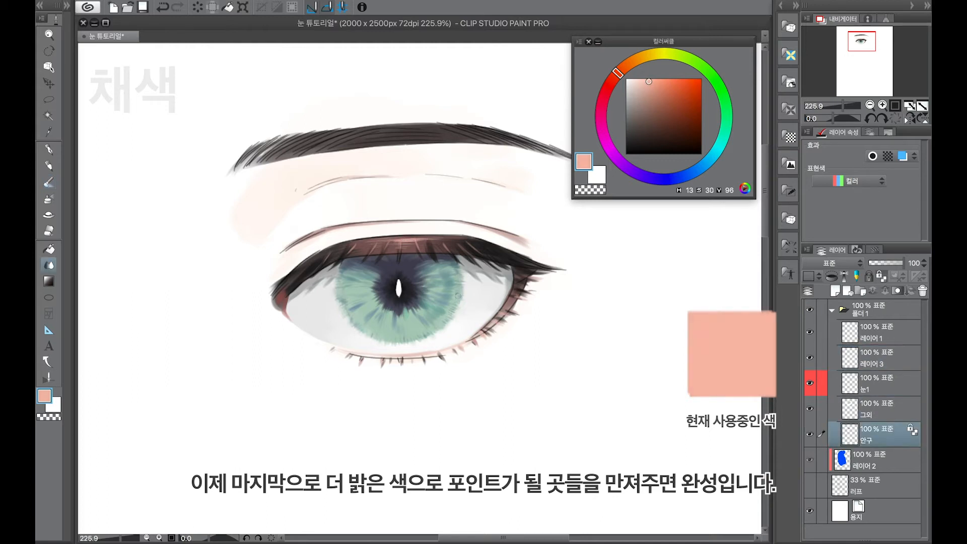
pyautogui.click(662, 53)
pyautogui.click(641, 82)
pyautogui.press('b')
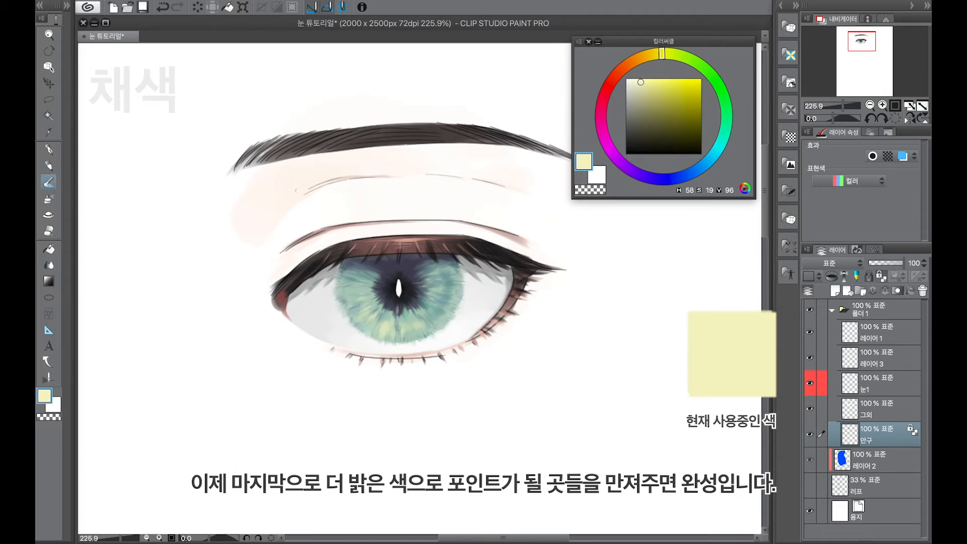
# - Paint cream glints (H 58, S 5, V 100) on both sides of the iris on a new layer and set its opacity to 81%
pyautogui.click(882, 333)
pyautogui.click(835, 290)
pyautogui.click(630, 79)
pyautogui.moveTo(333, 296); pyautogui.dragTo(355, 296)
pyautogui.moveTo(443, 294); pyautogui.dragTo(477, 287)
pyautogui.press('e')
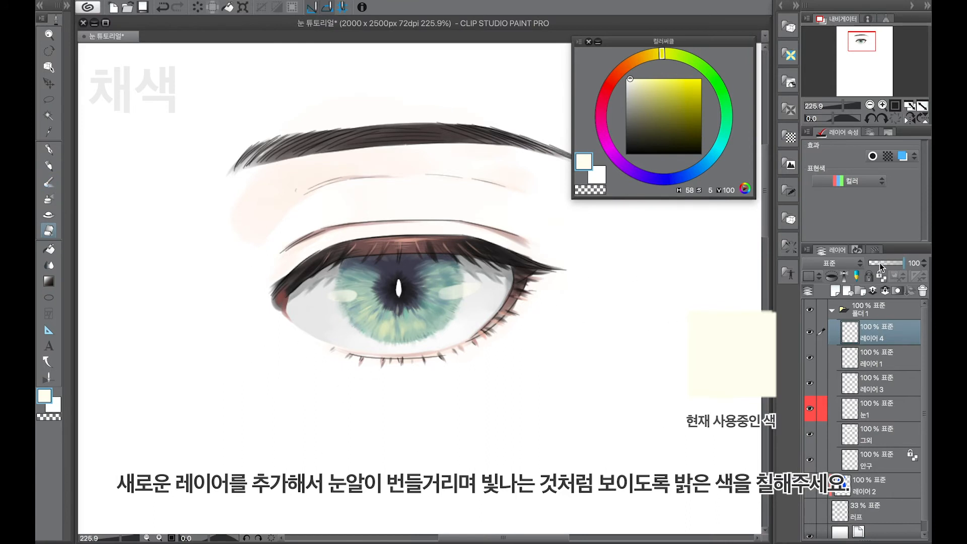
pyautogui.moveTo(885, 266); pyautogui.dragTo(895, 263)
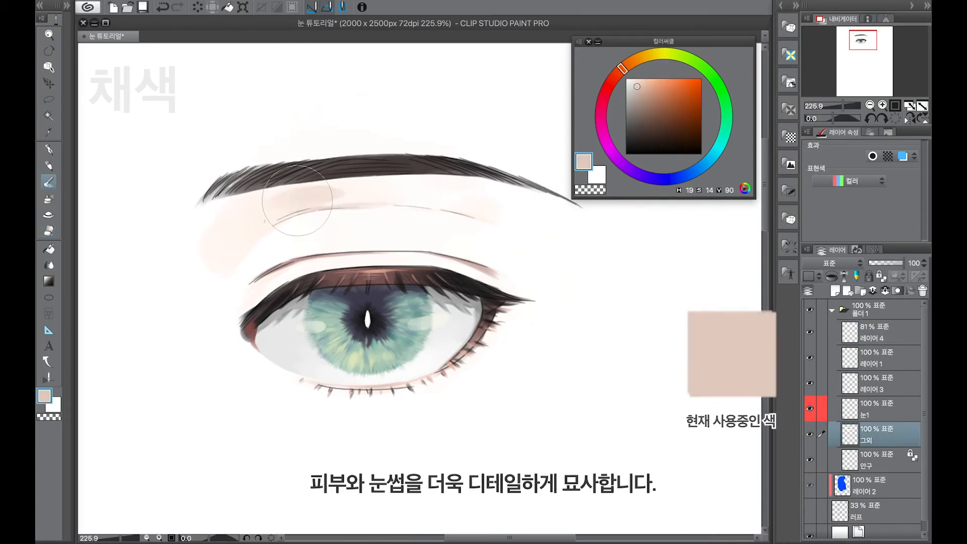
# - Shade the skin beneath the inner part of the eyebrow with sampled beige tones on the 그외 layer
pyautogui.keyDown('alt'); pyautogui.click(377, 188); pyautogui.keyUp('alt')
pyautogui.keyDown('alt'); pyautogui.click(308, 195); pyautogui.keyUp('alt')
pyautogui.moveTo(302, 208)
pyautogui.mouseDown()
pyautogui.moveTo(277, 216)
pyautogui.moveTo(269, 206)
pyautogui.moveTo(281, 197)
pyautogui.mouseUp()
pyautogui.click(864, 39)
pyautogui.click(639, 101)
pyautogui.moveTo(353, 193)
pyautogui.mouseDown()
pyautogui.moveTo(278, 196)
pyautogui.moveTo(292, 210)
pyautogui.moveTo(348, 203)
pyautogui.mouseUp()
# - Build up the eyebrow with muted brown-grey strokes, softening its inner end and deepening its body toward the tail
pyautogui.click(641, 121)
pyautogui.click(646, 111)
pyautogui.moveTo(271, 191); pyautogui.dragTo(199, 208)
pyautogui.moveTo(239, 219); pyautogui.dragTo(182, 233)
pyautogui.moveTo(287, 208); pyautogui.dragTo(233, 220)
pyautogui.click(67, 6)
pyautogui.click(67, 6)
pyautogui.moveTo(301, 188); pyautogui.dragTo(169, 229)
pyautogui.moveTo(354, 206); pyautogui.dragTo(443, 207)
pyautogui.click(631, 98)
pyautogui.moveTo(351, 185)
pyautogui.mouseDown()
pyautogui.moveTo(425, 190)
pyautogui.moveTo(518, 224)
pyautogui.mouseUp()
# - Draw tiny white sparkles on the lower part of the iris with the pen tool on layer 레이어 3
pyautogui.click(626, 78)
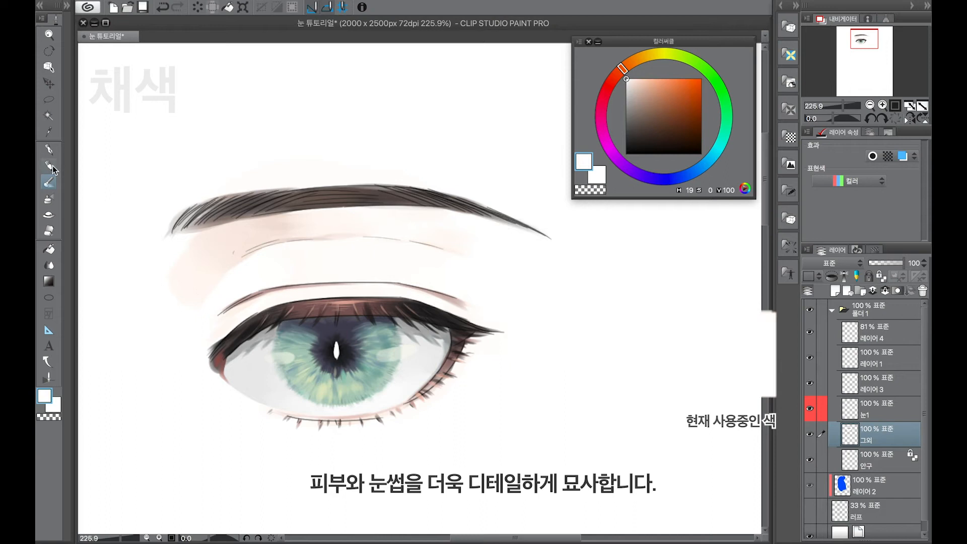
pyautogui.click(49, 150)
pyautogui.click(874, 409)
pyautogui.click(874, 383)
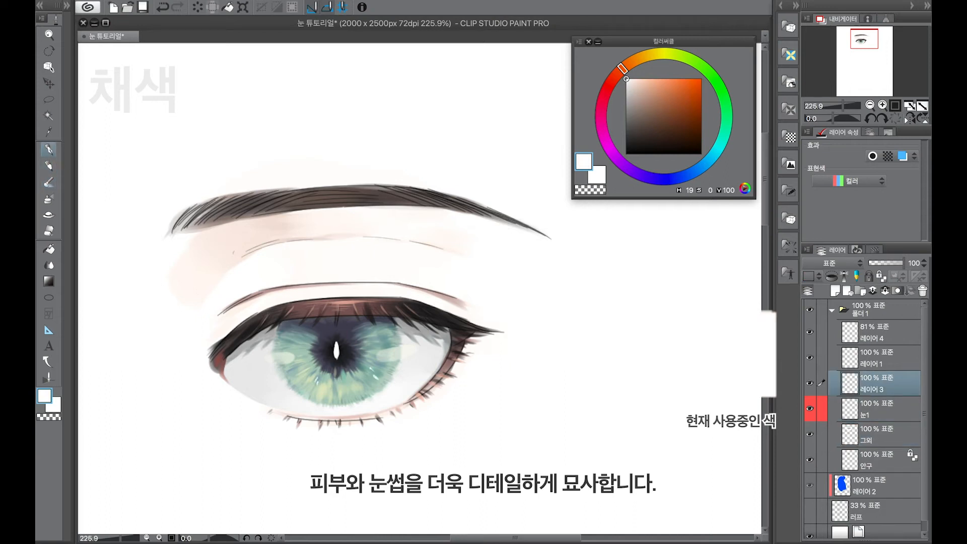
pyautogui.moveTo(406, 353); pyautogui.dragTo(421, 369)
# - Brush dark strokes down to near-black (H 19, S 10, V 7) along the upper lashes, over the reddish lid band
pyautogui.click(642, 125)
pyautogui.click(49, 181)
pyautogui.moveTo(276, 338)
pyautogui.mouseDown()
pyautogui.moveTo(268, 349)
pyautogui.moveTo(302, 340)
pyautogui.mouseUp()
pyautogui.click(638, 143)
pyautogui.hotkey('ctrl', 'z')
pyautogui.click(633, 149)
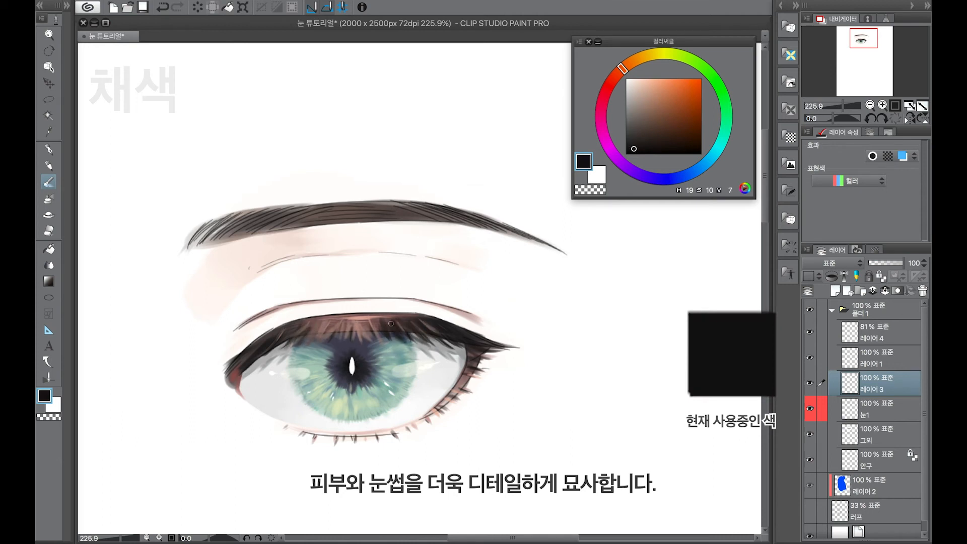
pyautogui.hotkey('ctrl', 'z')
pyautogui.scroll(-2, 441, 321)
pyautogui.hscroll(1, 441, 321)
pyautogui.moveTo(246, 307); pyautogui.dragTo(214, 329)
pyautogui.hotkey('ctrl', 'z')
# - Paint pale peach skin tone around the lower lashes and beneath the outer end of the eyebrow with a larger brush
pyautogui.click(641, 84)
pyautogui.moveTo(470, 320)
pyautogui.mouseDown()
pyautogui.moveTo(485, 325)
pyautogui.moveTo(443, 376)
pyautogui.moveTo(468, 338)
pyautogui.mouseUp()
pyautogui.hotkey('ctrl', 'z')
pyautogui.moveTo(307, 414)
pyautogui.mouseDown()
pyautogui.moveTo(317, 413)
pyautogui.moveTo(260, 400)
pyautogui.mouseUp()
pyautogui.hotkey('ctrl', 'z')
pyautogui.press(']')
pyautogui.press(']')
pyautogui.press(']')
pyautogui.moveTo(443, 252)
pyautogui.mouseDown()
pyautogui.moveTo(463, 257)
pyautogui.moveTo(468, 242)
pyautogui.mouseUp()
# - Lighten the skin around the inner end of the upper lash line with near-white (H 19, S 1, V 100)
pyautogui.click(627, 79)
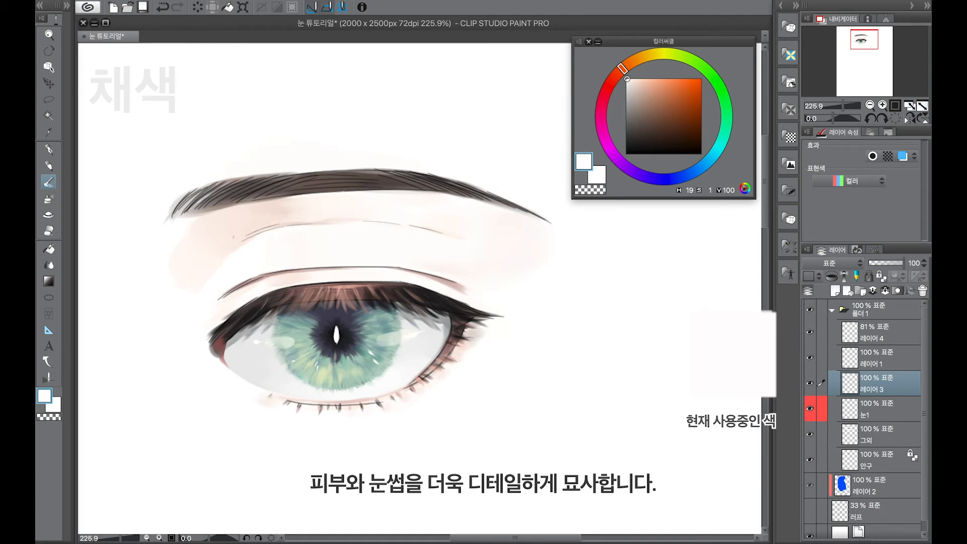
pyautogui.scroll(-1, 419, 290)
pyautogui.moveTo(264, 296); pyautogui.dragTo(186, 353)
pyautogui.scroll(-2, 358, 201)
# - Refine the upper lashes where they overlap the iris, using dark grey and sampled blue-violet (H 243, S 21, V 33)
pyautogui.click(629, 136)
pyautogui.scroll(3, 402, 201)
pyautogui.click(66, 5)
pyautogui.click(67, 6)
pyautogui.keyDown('alt'); pyautogui.click(230, 329); pyautogui.keyUp('alt')
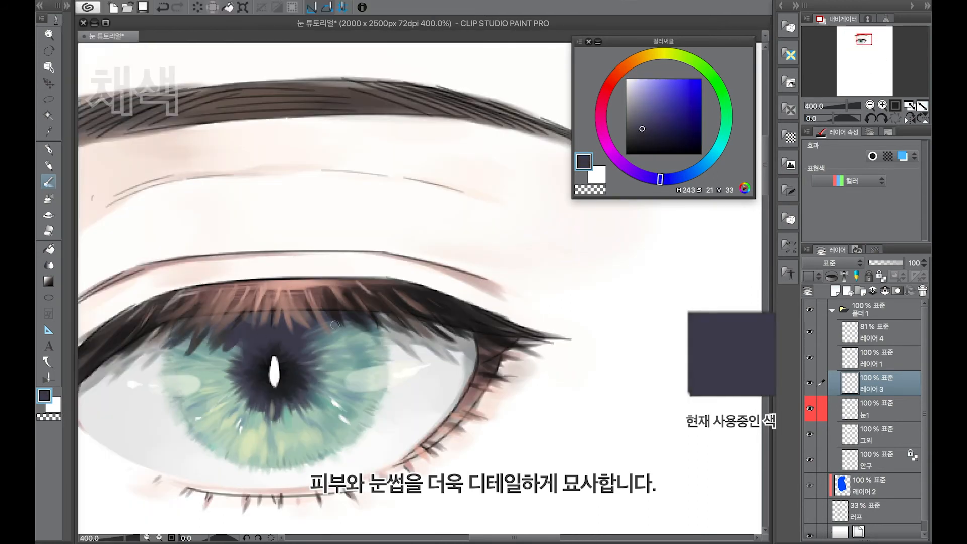
pyautogui.scroll(-4, 435, 371)
pyautogui.click(625, 79)
pyautogui.scroll(4, 379, 397)
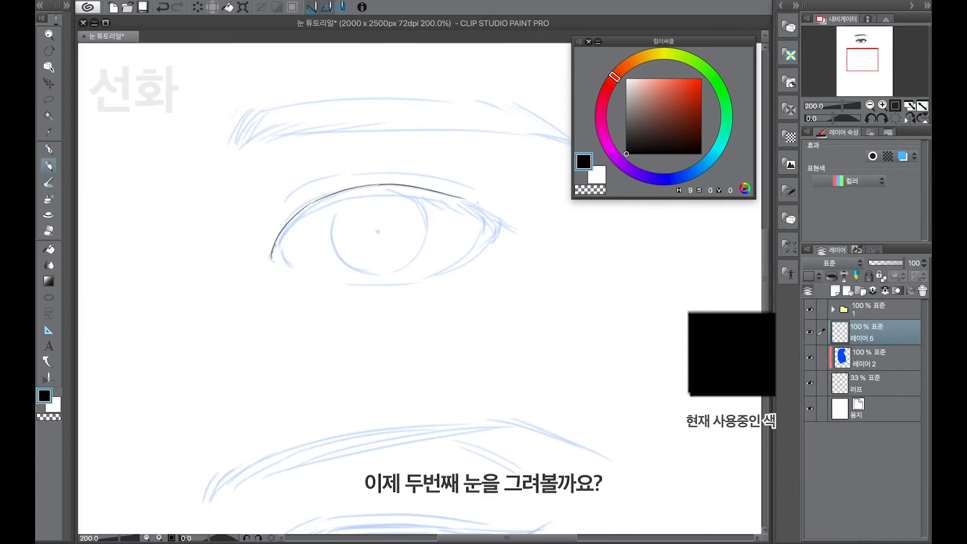
# - Trace the second eye's upper lash line, outer corner and lower lid in black on layer 레이어 5
pyautogui.hotkey('ctrl', 'z')
pyautogui.moveTo(389, 185)
pyautogui.mouseDown()
pyautogui.moveTo(483, 206)
pyautogui.moveTo(506, 225)
pyautogui.mouseUp()
pyautogui.moveTo(495, 218); pyautogui.dragTo(514, 230)
pyautogui.hotkey('ctrl', 'z')
pyautogui.moveTo(352, 286); pyautogui.dragTo(425, 279)
pyautogui.moveTo(485, 222); pyautogui.dragTo(432, 276)
pyautogui.moveTo(497, 229)
pyautogui.mouseDown()
pyautogui.moveTo(432, 275)
pyautogui.moveTo(522, 231)
pyautogui.mouseUp()
pyautogui.hotkey('ctrl', 'z')
# - Trace the inner edge of the second eye's upper lid and the double-eyelid crease above it
pyautogui.moveTo(278, 244)
pyautogui.mouseDown()
pyautogui.moveTo(352, 192)
pyautogui.moveTo(485, 221)
pyautogui.mouseUp()
pyautogui.moveTo(461, 209); pyautogui.dragTo(486, 221)
pyautogui.hotkey('ctrl', 'z')
pyautogui.moveTo(284, 203)
pyautogui.mouseDown()
pyautogui.moveTo(338, 177)
pyautogui.moveTo(474, 190)
pyautogui.mouseUp()
# - Trace the outline of the second eye's eyebrow from its inner end to the tapered tail
pyautogui.moveTo(421, 226); pyautogui.dragTo(352, 295)
pyautogui.moveTo(191, 176); pyautogui.dragTo(168, 214)
pyautogui.moveTo(188, 206); pyautogui.dragTo(266, 200)
pyautogui.moveTo(267, 198); pyautogui.dragTo(424, 200)
pyautogui.moveTo(428, 200); pyautogui.dragTo(498, 211)
pyautogui.moveTo(425, 173); pyautogui.dragTo(498, 211)
pyautogui.moveTo(203, 176); pyautogui.dragTo(417, 170)
# - Hatch fine hair strokes inside the second eyebrow and trace the iris circle with a pupil dot
pyautogui.moveTo(203, 205); pyautogui.dragTo(237, 174)
pyautogui.moveTo(224, 195); pyautogui.dragTo(276, 173)
pyautogui.moveTo(365, 170); pyautogui.dragTo(444, 202)
pyautogui.moveTo(405, 173); pyautogui.dragTo(468, 204)
pyautogui.moveTo(455, 184); pyautogui.dragTo(503, 215)
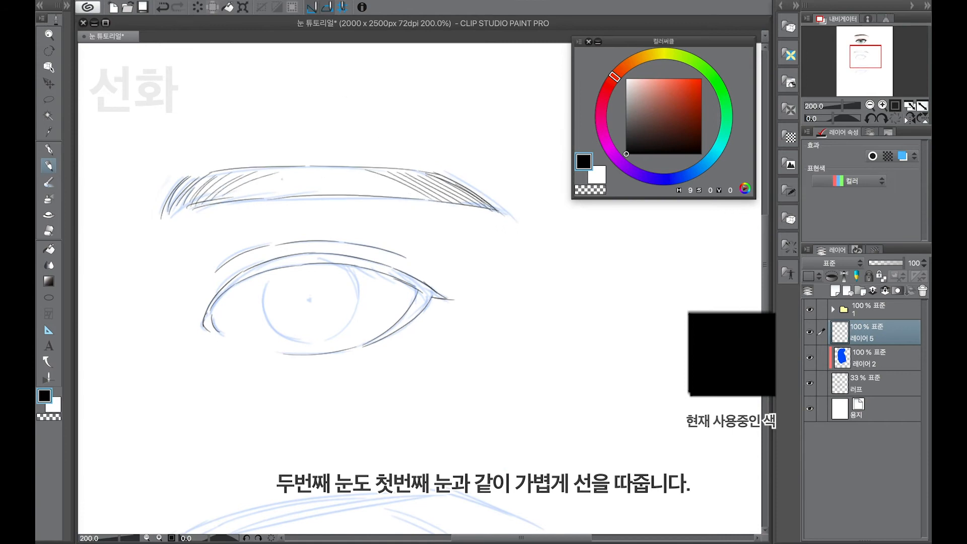
pyautogui.moveTo(253, 189); pyautogui.dragTo(316, 188)
pyautogui.moveTo(271, 175); pyautogui.dragTo(348, 171)
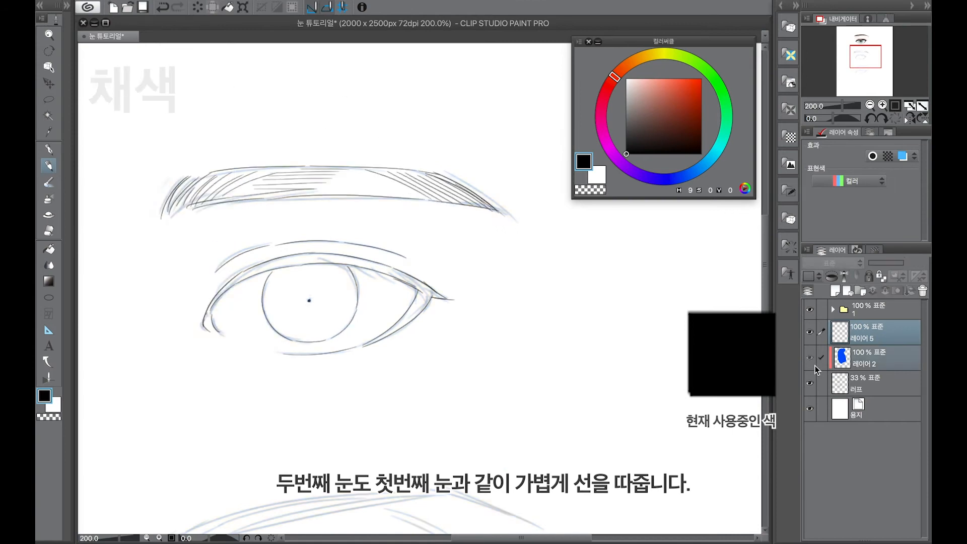
# - Fill the second eyeball area with light grey (H 9, S 0, V 83) on a new layer below the line art
pyautogui.click(626, 91)
pyautogui.press('b')
pyautogui.moveTo(313, 282); pyautogui.dragTo(236, 337)
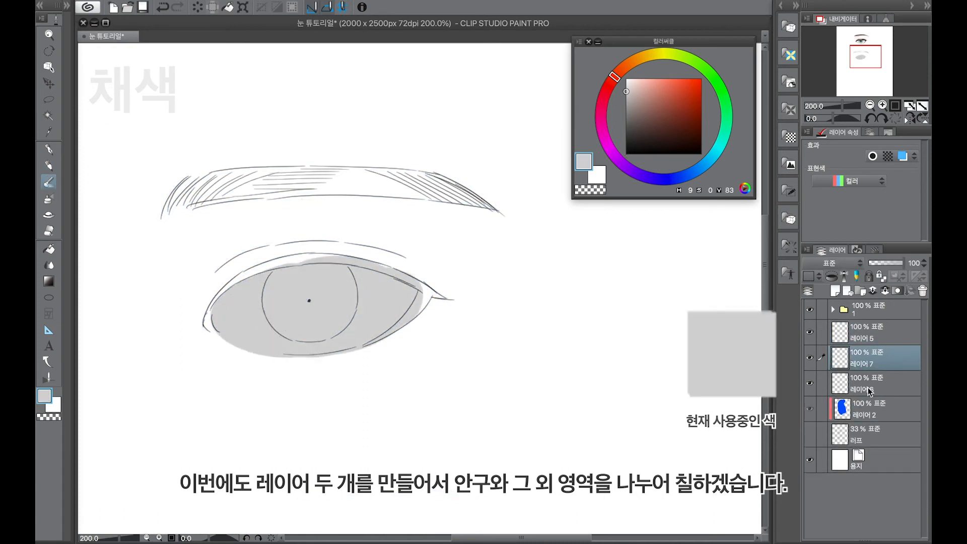
# - Fill the skin and eyebrow area around the eyeball with salmon (H 9, S 35, V 100) on the 그외 layer
pyautogui.click(653, 78)
pyautogui.moveTo(282, 146); pyautogui.dragTo(388, 397)
pyautogui.moveTo(241, 141)
pyautogui.mouseDown()
pyautogui.moveTo(503, 272)
pyautogui.moveTo(386, 390)
pyautogui.mouseUp()
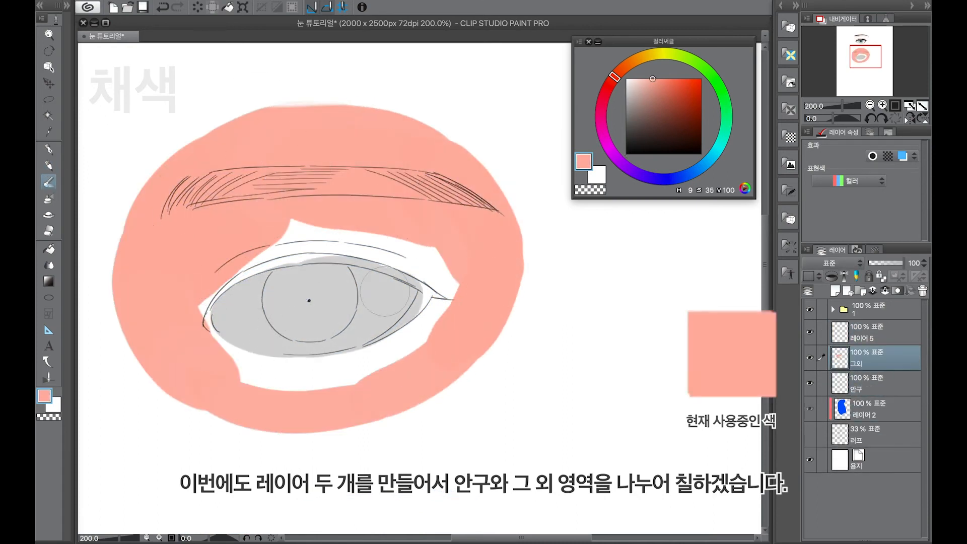
pyautogui.moveTo(226, 348); pyautogui.dragTo(433, 327)
pyautogui.moveTo(217, 289); pyautogui.dragTo(438, 289)
pyautogui.moveTo(229, 347)
pyautogui.mouseDown()
pyautogui.moveTo(299, 352)
pyautogui.moveTo(220, 332)
pyautogui.mouseUp()
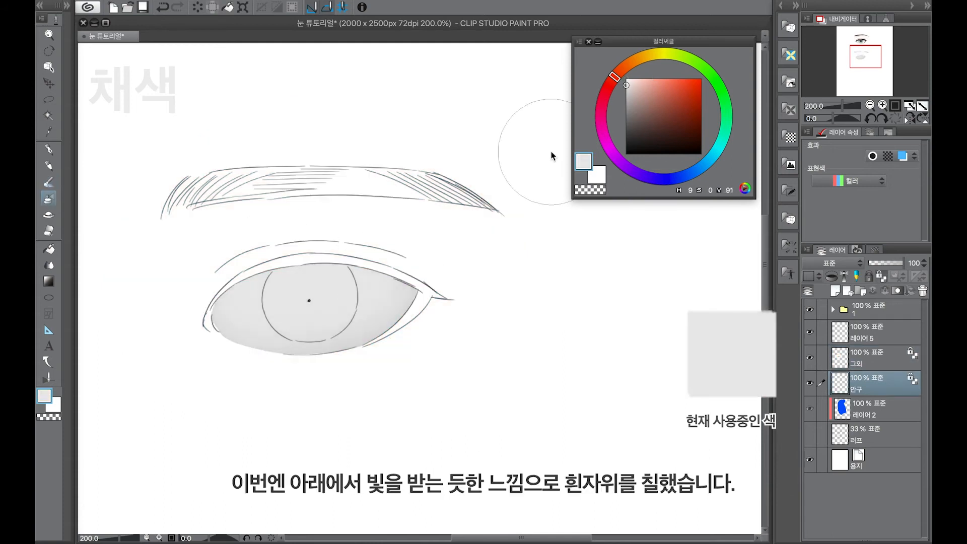
# - Brighten the lower white of the eye and shade the skin between eyebrow and lid in pale pink (H 9, S 8, V 95)
pyautogui.moveTo(241, 322)
pyautogui.mouseDown()
pyautogui.moveTo(322, 352)
pyautogui.moveTo(394, 323)
pyautogui.mouseUp()
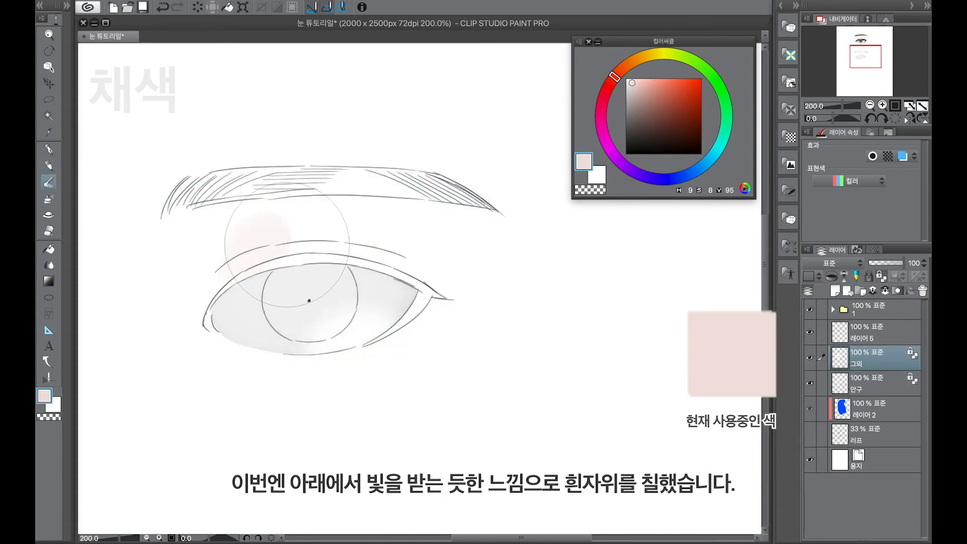
pyautogui.moveTo(262, 226)
pyautogui.mouseDown()
pyautogui.moveTo(229, 168)
pyautogui.moveTo(345, 192)
pyautogui.moveTo(420, 235)
pyautogui.moveTo(389, 237)
pyautogui.moveTo(428, 287)
pyautogui.mouseUp()
pyautogui.keyDown('alt'); pyautogui.click(309, 229); pyautogui.keyUp('alt')
pyautogui.keyDown('alt'); pyautogui.click(310, 197); pyautogui.keyUp('alt')
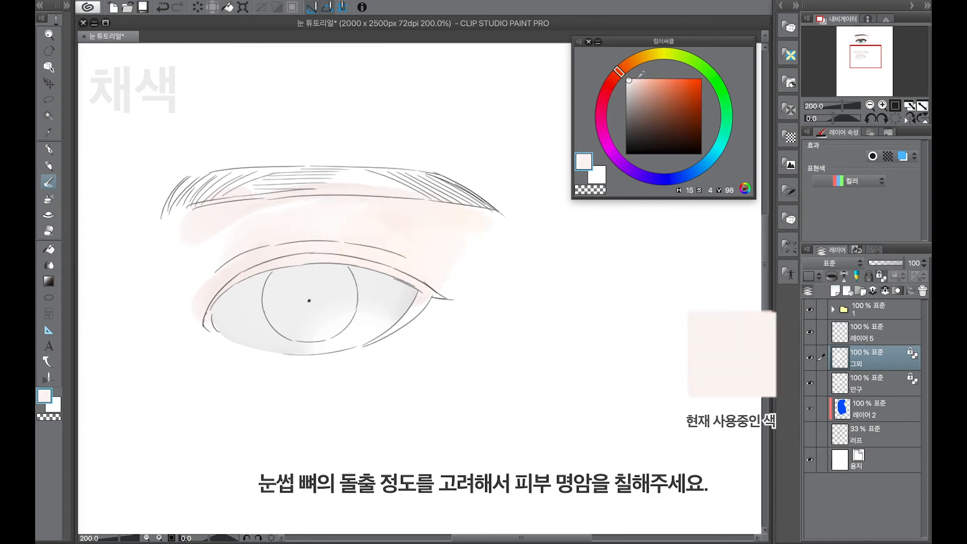
# - Shade along the double-eyelid crease of the second eye with a deeper peach tone and soften it with sampled skin color
pyautogui.click(648, 92)
pyautogui.moveTo(217, 272); pyautogui.dragTo(257, 250)
pyautogui.moveTo(344, 246); pyautogui.dragTo(423, 268)
pyautogui.keyDown('alt'); pyautogui.click(304, 241); pyautogui.keyUp('alt')
pyautogui.moveTo(304, 241); pyautogui.dragTo(218, 276)
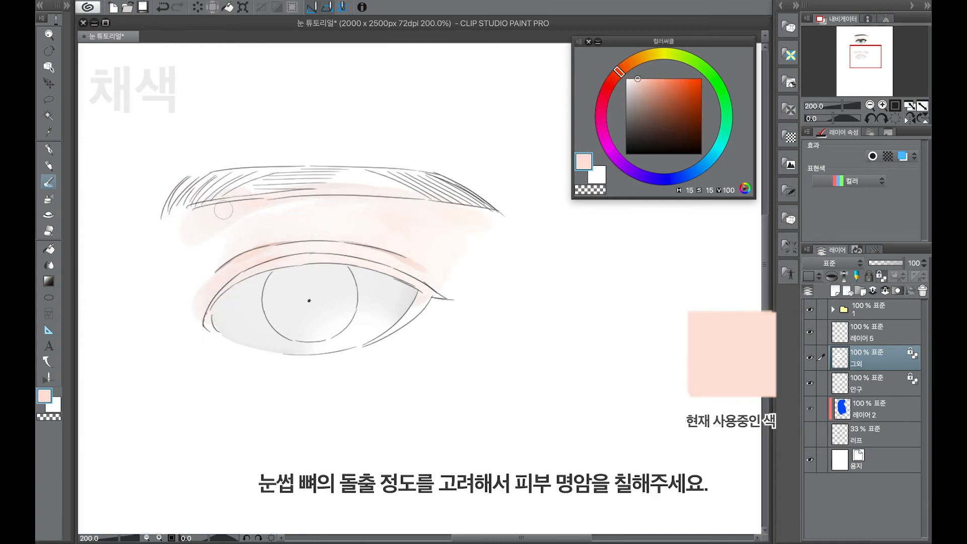
# - Extend the skin shading along the underside of the second eyebrow with sampled peach tones
pyautogui.keyDown('alt'); pyautogui.click(279, 206); pyautogui.keyUp('alt')
pyautogui.moveTo(275, 208); pyautogui.dragTo(352, 204)
pyautogui.keyDown('alt'); pyautogui.click(428, 219); pyautogui.keyUp('alt')
# - Paint the upper and outer lower lash lines dark grey-brown (H 18, S 4, V 33), and lock the 그외 layer's transparent pixels
pyautogui.click(629, 128)
pyautogui.moveTo(234, 286)
pyautogui.mouseDown()
pyautogui.moveTo(216, 328)
pyautogui.moveTo(251, 276)
pyautogui.mouseUp()
pyautogui.moveTo(306, 261); pyautogui.dragTo(441, 296)
pyautogui.moveTo(428, 292)
pyautogui.mouseDown()
pyautogui.moveTo(407, 320)
pyautogui.moveTo(364, 345)
pyautogui.mouseUp()
pyautogui.moveTo(242, 275); pyautogui.dragTo(360, 257)
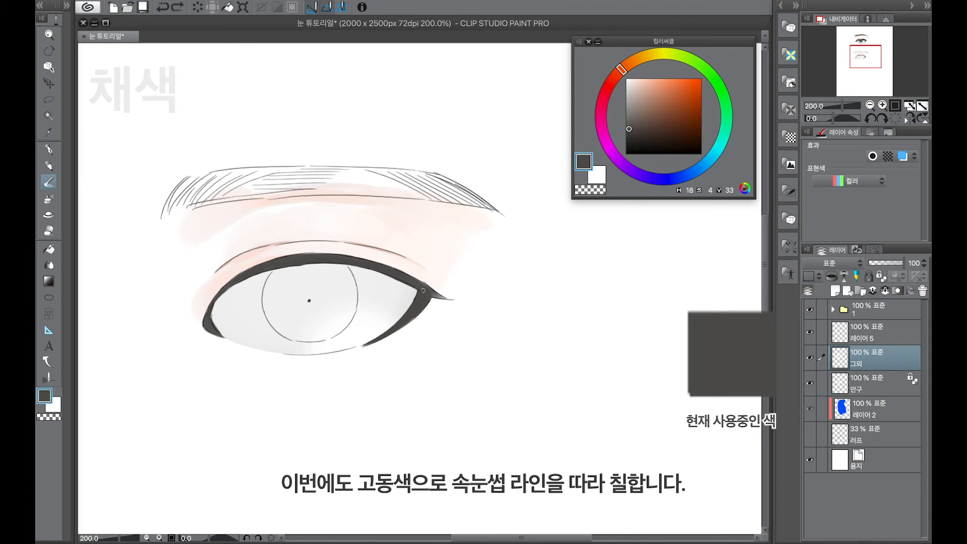
pyautogui.click(880, 276)
# - Tint the inner corner and the outer lower lash line of the second eye with reddish-brown tones
pyautogui.click(647, 94)
pyautogui.moveTo(210, 322); pyautogui.dragTo(221, 334)
pyautogui.click(650, 111)
pyautogui.moveTo(368, 344); pyautogui.dragTo(418, 304)
pyautogui.moveTo(217, 308)
pyautogui.mouseDown()
pyautogui.moveTo(236, 288)
pyautogui.moveTo(221, 335)
pyautogui.mouseUp()
# - Fill the second eyebrow with dark brown and apply a softer brown to its tail
pyautogui.click(611, 81)
pyautogui.click(665, 99)
pyautogui.click(636, 123)
pyautogui.moveTo(235, 184)
pyautogui.mouseDown()
pyautogui.moveTo(348, 175)
pyautogui.moveTo(486, 202)
pyautogui.moveTo(184, 205)
pyautogui.moveTo(192, 207)
pyautogui.mouseUp()
pyautogui.press('super+z')
pyautogui.moveTo(249, 169)
pyautogui.mouseDown()
pyautogui.moveTo(212, 175)
pyautogui.moveTo(171, 210)
pyautogui.mouseUp()
pyautogui.click(623, 69)
pyautogui.click(645, 107)
pyautogui.moveTo(471, 200)
pyautogui.mouseDown()
pyautogui.moveTo(447, 186)
pyautogui.moveTo(500, 210)
pyautogui.mouseUp()
# - Deepen the skin shading below the eyebrow's inner end, along the eyelid crease and under the outer brow
pyautogui.click(646, 97)
pyautogui.click(617, 72)
pyautogui.moveTo(282, 204); pyautogui.dragTo(214, 234)
pyautogui.moveTo(292, 242); pyautogui.dragTo(425, 268)
pyautogui.click(641, 87)
pyautogui.moveTo(386, 208); pyautogui.dragTo(441, 222)
# - Paint the upper iris dark purple (H 273) and add lighter purple at its sides on the 안구 layer
pyautogui.click(873, 383)
pyautogui.click(630, 169)
pyautogui.click(654, 108)
pyautogui.moveTo(290, 283)
pyautogui.mouseDown()
pyautogui.moveTo(282, 302)
pyautogui.moveTo(338, 300)
pyautogui.moveTo(278, 322)
pyautogui.moveTo(334, 319)
pyautogui.mouseUp()
pyautogui.click(648, 96)
pyautogui.click(647, 88)
pyautogui.moveTo(340, 326); pyautogui.dragTo(352, 314)
# - Paint the lower iris bright sky blue and blend it into the purple above
pyautogui.click(712, 157)
pyautogui.click(677, 79)
pyautogui.moveTo(277, 321)
pyautogui.mouseDown()
pyautogui.moveTo(300, 333)
pyautogui.moveTo(322, 327)
pyautogui.mouseUp()
pyautogui.moveTo(300, 337); pyautogui.dragTo(343, 324)
pyautogui.moveTo(274, 317)
pyautogui.mouseDown()
pyautogui.moveTo(348, 317)
pyautogui.moveTo(310, 328)
pyautogui.moveTo(336, 309)
pyautogui.mouseUp()
pyautogui.press('j')
pyautogui.moveTo(330, 302)
pyautogui.mouseDown()
pyautogui.moveTo(312, 295)
pyautogui.moveTo(307, 311)
pyautogui.moveTo(316, 276)
pyautogui.moveTo(355, 286)
pyautogui.moveTo(273, 284)
pyautogui.moveTo(337, 269)
pyautogui.moveTo(269, 292)
pyautogui.moveTo(292, 283)
pyautogui.moveTo(303, 308)
pyautogui.moveTo(336, 272)
pyautogui.mouseUp()
pyautogui.click(671, 133)
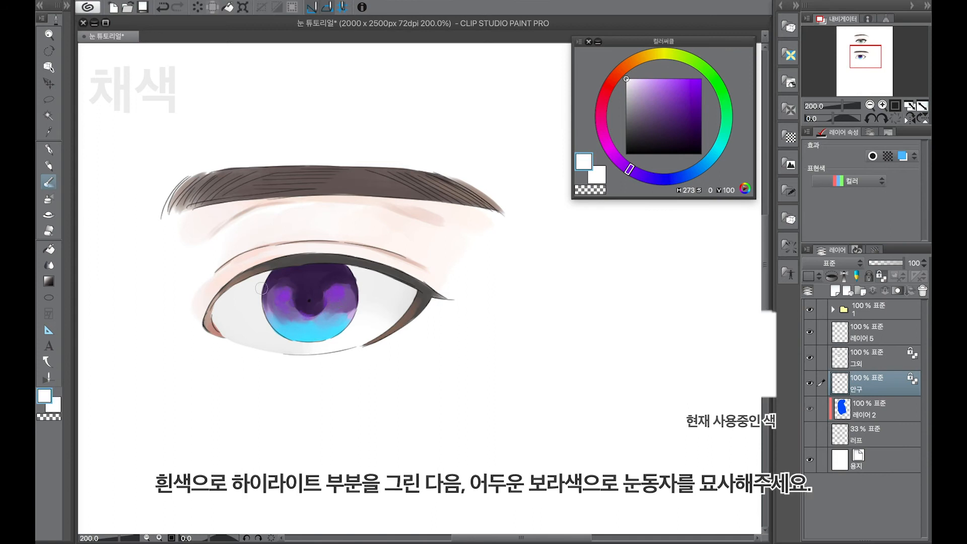
# - Paint white highlights on the second eye's iris and draw radiating dark purple streaks around the pupil
pyautogui.moveTo(282, 280); pyautogui.dragTo(288, 286)
pyautogui.keyDown('alt'); pyautogui.click(337, 291); pyautogui.keyUp('alt')
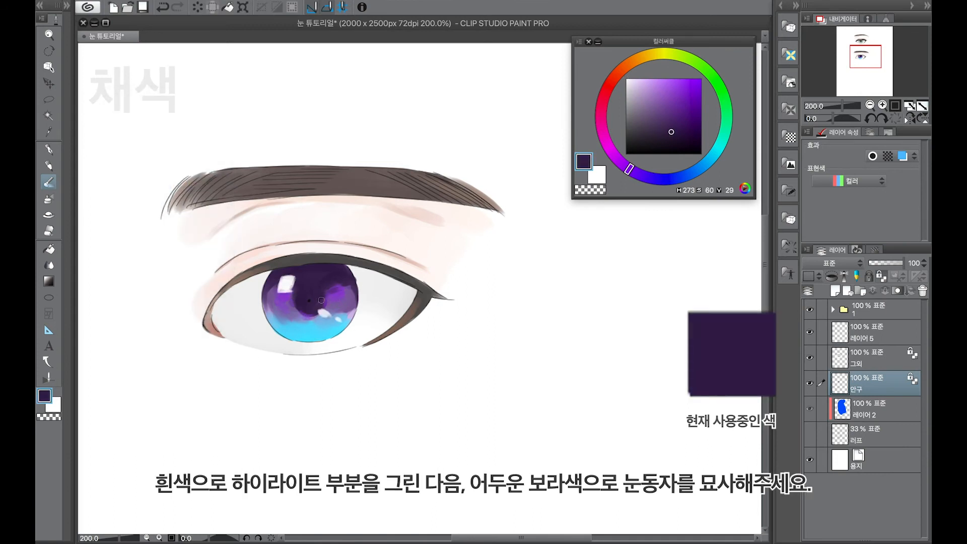
pyautogui.keyDown('alt'); pyautogui.click(297, 299); pyautogui.keyUp('alt')
pyautogui.keyDown('alt'); pyautogui.click(337, 299); pyautogui.keyUp('alt')
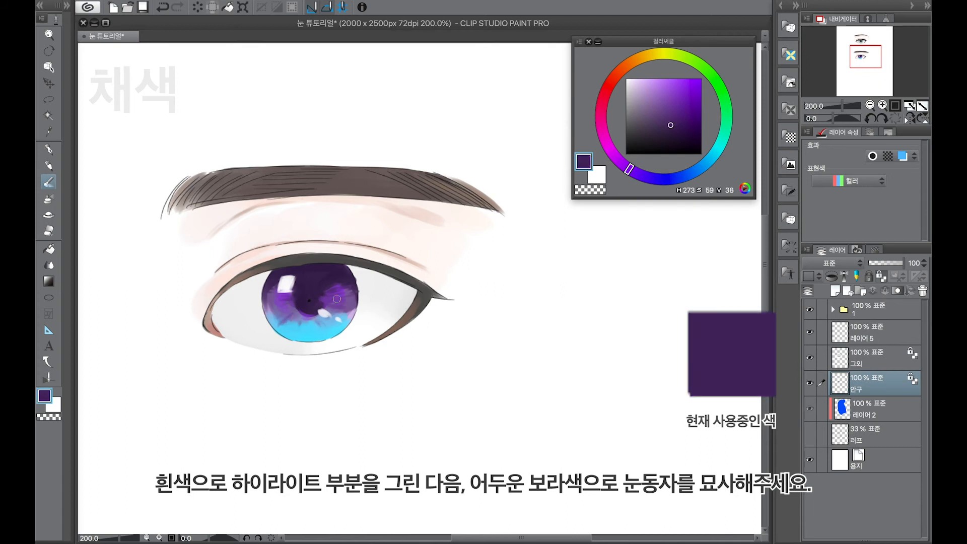
pyautogui.keyDown('alt'); pyautogui.click(272, 317); pyautogui.keyUp('alt')
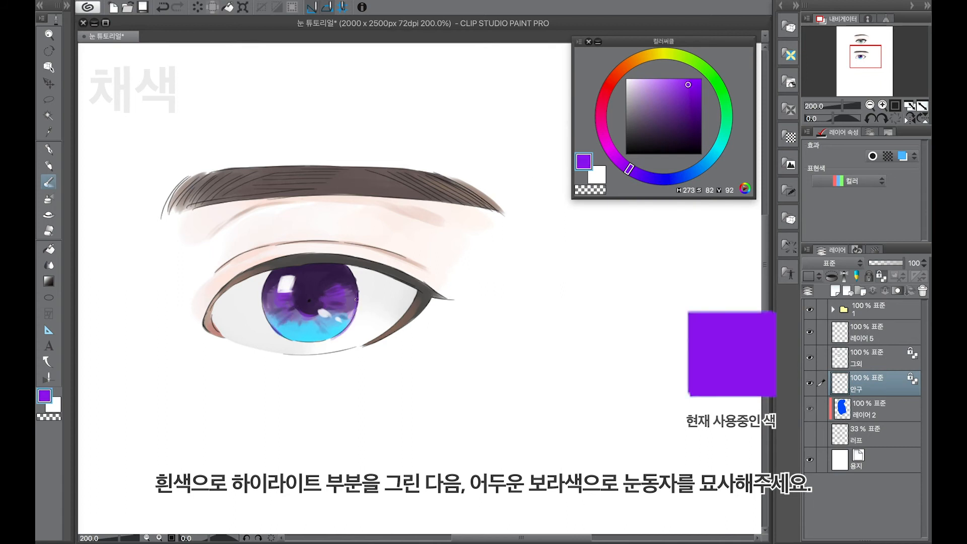
# - Touch up the iris edge with purple and paint the pupil solid black
pyautogui.keyDown('alt'); pyautogui.click(268, 292); pyautogui.keyUp('alt')
pyautogui.click(626, 153)
pyautogui.moveTo(306, 298); pyautogui.dragTo(311, 303)
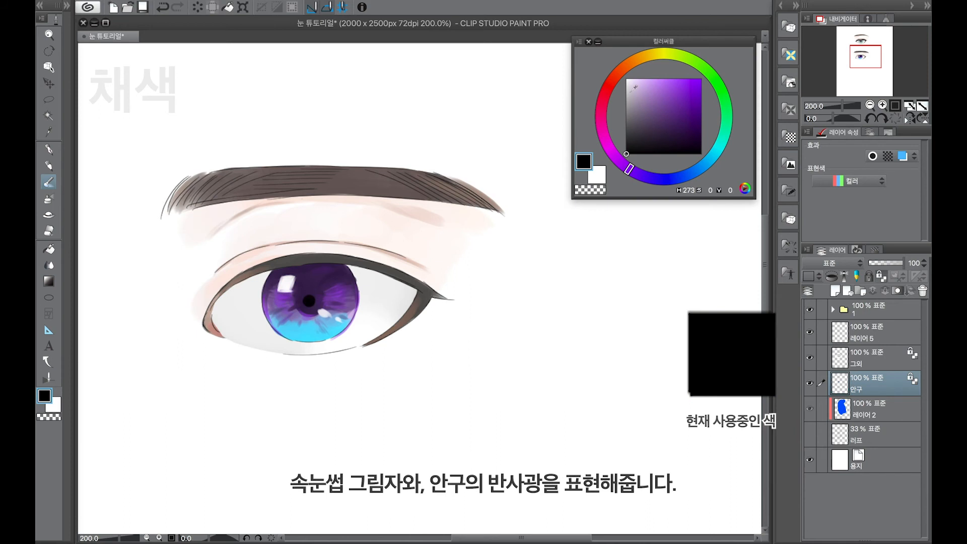
# - Paint the eyelash shadow in grey across the upper eyeball on both sides and over the top of the iris
pyautogui.click(630, 105)
pyautogui.moveTo(231, 294); pyautogui.dragTo(268, 272)
pyautogui.moveTo(349, 269)
pyautogui.mouseDown()
pyautogui.moveTo(386, 273)
pyautogui.moveTo(409, 290)
pyautogui.mouseUp()
pyautogui.click(628, 80)
pyautogui.click(627, 130)
pyautogui.moveTo(311, 268)
pyautogui.mouseDown()
pyautogui.moveTo(336, 269)
pyautogui.moveTo(265, 292)
pyautogui.mouseUp()
# - Add bright blue reflected light to the iris and blend the highlight near the pupil
pyautogui.click(657, 143)
pyautogui.click(722, 141)
pyautogui.click(670, 88)
pyautogui.click(649, 79)
pyautogui.click(49, 265)
pyautogui.moveTo(340, 316)
pyautogui.mouseDown()
pyautogui.moveTo(344, 304)
pyautogui.moveTo(314, 303)
pyautogui.mouseUp()
# - Detail the iris with glowing light blue and darker purple touches, then deepen the pupil and the iris's upper edge
pyautogui.click(49, 182)
pyautogui.click(707, 162)
pyautogui.click(671, 80)
pyautogui.click(627, 80)
pyautogui.click(643, 176)
pyautogui.click(652, 143)
pyautogui.click(657, 128)
pyautogui.click(634, 151)
pyautogui.click(312, 302)
pyautogui.click(631, 120)
pyautogui.moveTo(303, 270); pyautogui.dragTo(319, 265)
# - Create a new layer above 그외 and draw fine dark upper eyelashes along the lid with the sampled line color
pyautogui.click(871, 358)
pyautogui.click(880, 276)
pyautogui.keyDown('alt'); pyautogui.click(329, 262); pyautogui.keyUp('alt')
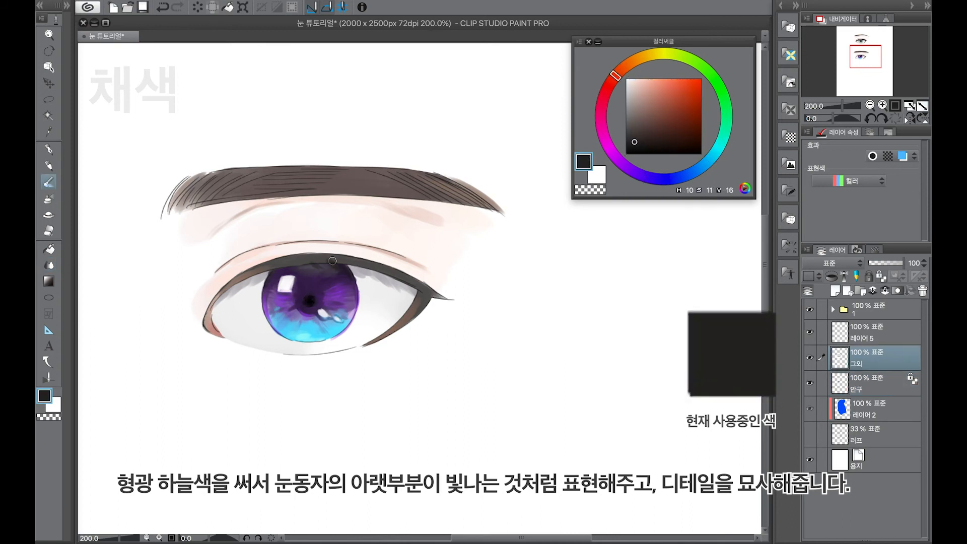
pyautogui.click(835, 291)
pyautogui.moveTo(420, 282); pyautogui.dragTo(437, 293)
pyautogui.moveTo(250, 280)
pyautogui.mouseDown()
pyautogui.moveTo(244, 295)
pyautogui.moveTo(255, 280)
pyautogui.mouseUp()
# - Redden the inner eye corner and trace the lower lid line in red
pyautogui.click(610, 84)
pyautogui.click(656, 90)
pyautogui.moveTo(217, 329); pyautogui.dragTo(234, 342)
pyautogui.moveTo(283, 354); pyautogui.dragTo(378, 339)
# - Draw short, sparse lashes along the lower lid and at the inner corner in dark brown (H 1, S 14, V 23)
pyautogui.click(636, 137)
pyautogui.moveTo(214, 297); pyautogui.dragTo(203, 305)
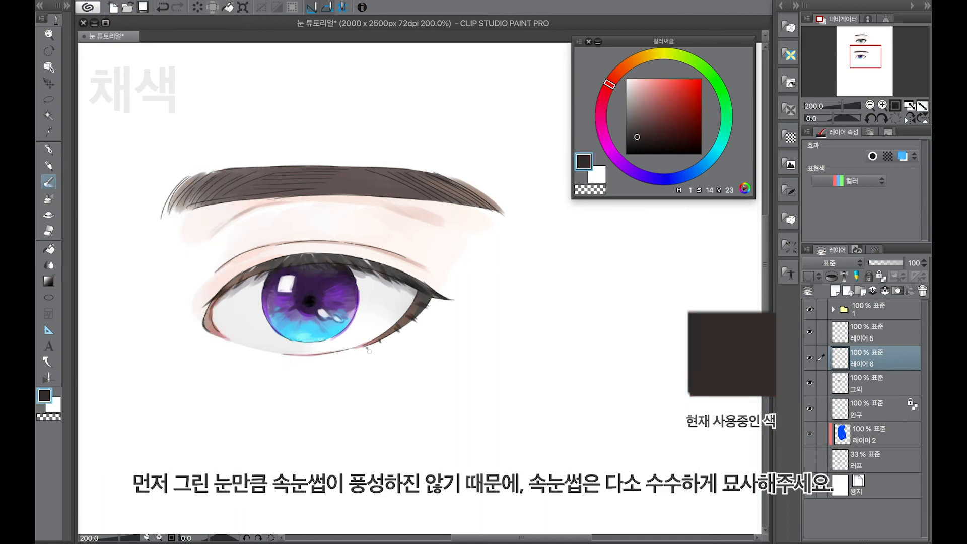
pyautogui.moveTo(363, 343); pyautogui.dragTo(366, 347)
pyautogui.moveTo(351, 347); pyautogui.dragTo(352, 351)
pyautogui.moveTo(325, 352); pyautogui.dragTo(327, 356)
pyautogui.moveTo(307, 353); pyautogui.dragTo(307, 357)
# - Soften the outer corner's tail with brown and add more dark lashes along the upper lid
pyautogui.keyDown('alt'); pyautogui.click(373, 343); pyautogui.keyUp('alt')
pyautogui.click(650, 123)
pyautogui.moveTo(427, 287); pyautogui.dragTo(452, 303)
pyautogui.moveTo(370, 267); pyautogui.dragTo(377, 275)
pyautogui.click(635, 137)
pyautogui.moveTo(224, 293); pyautogui.dragTo(209, 313)
pyautogui.moveTo(243, 284); pyautogui.dragTo(221, 299)
pyautogui.moveTo(365, 274); pyautogui.dragTo(388, 285)
# - Trace the eyelid crease more strongly in reddish brown (H 13, S 24, V 71)
pyautogui.moveTo(860, 53); pyautogui.dragTo(841, 59)
pyautogui.click(660, 97)
pyautogui.moveTo(359, 311)
pyautogui.mouseDown()
pyautogui.moveTo(428, 286)
pyautogui.moveTo(522, 291)
pyautogui.mouseUp()
pyautogui.click(643, 101)
pyautogui.moveTo(522, 292); pyautogui.dragTo(572, 312)
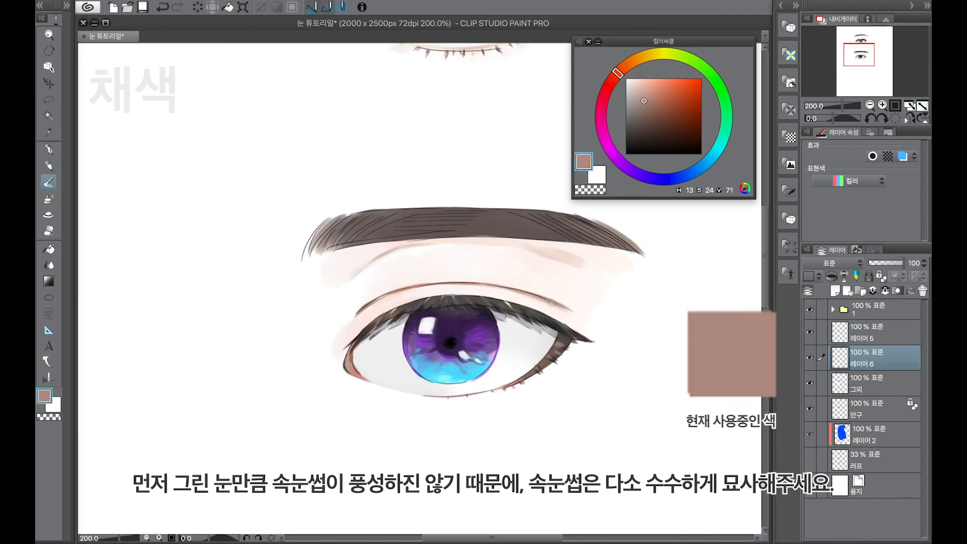
pyautogui.moveTo(364, 310); pyautogui.dragTo(381, 298)
# - Retrace the crease's middle and outer end in coral and reddish brown, and undo the last stroke
pyautogui.click(642, 86)
pyautogui.click(650, 87)
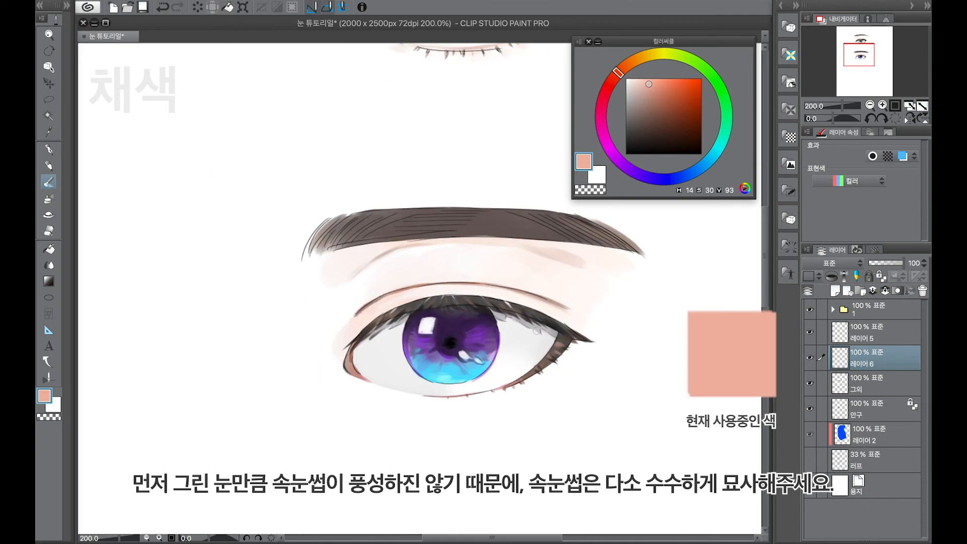
pyautogui.click(660, 97)
pyautogui.moveTo(436, 283); pyautogui.dragTo(523, 291)
pyautogui.click(644, 101)
pyautogui.moveTo(522, 291); pyautogui.dragTo(571, 312)
pyautogui.hotkey('ctrl', 'z')
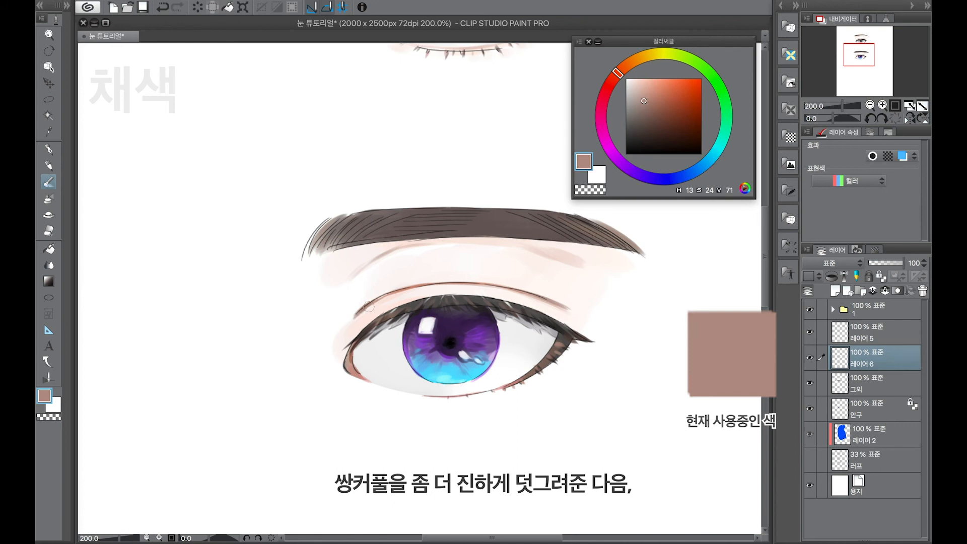
# - Refine the crease's inner end and the outer eye corner with colors sampled from the drawing
pyautogui.keyDown('alt'); pyautogui.click(374, 301); pyautogui.keyUp('alt')
pyautogui.moveTo(366, 307)
pyautogui.mouseDown()
pyautogui.moveTo(356, 318)
pyautogui.moveTo(367, 314)
pyautogui.mouseUp()
pyautogui.keyDown('alt'); pyautogui.click(361, 319); pyautogui.keyUp('alt')
pyautogui.keyDown('alt'); pyautogui.click(363, 322); pyautogui.keyUp('alt')
pyautogui.keyDown('alt'); pyautogui.click(508, 386); pyautogui.keyUp('alt')
pyautogui.moveTo(558, 336); pyautogui.dragTo(541, 362)
# - Add a new layer and paint glossy white highlights on the second eyeball
pyautogui.click(834, 290)
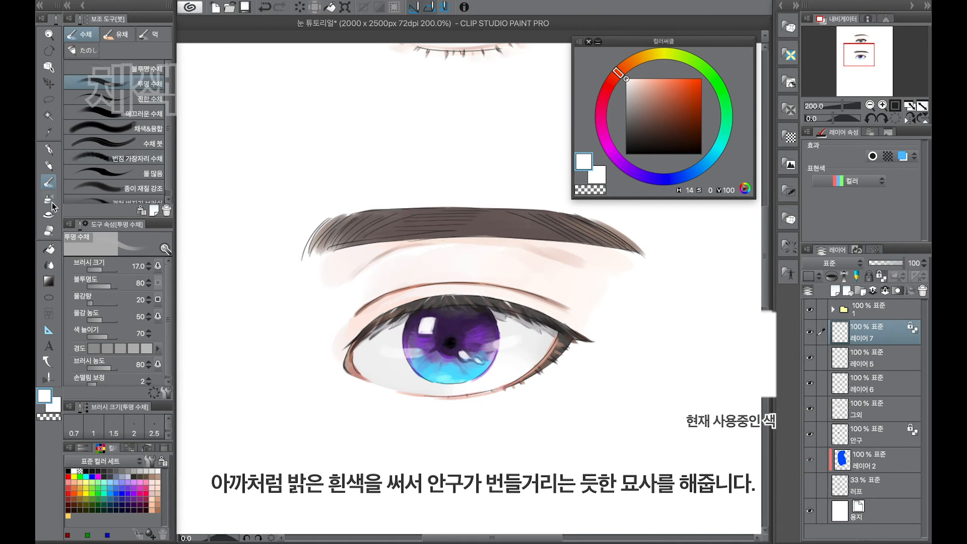
pyautogui.press('e')
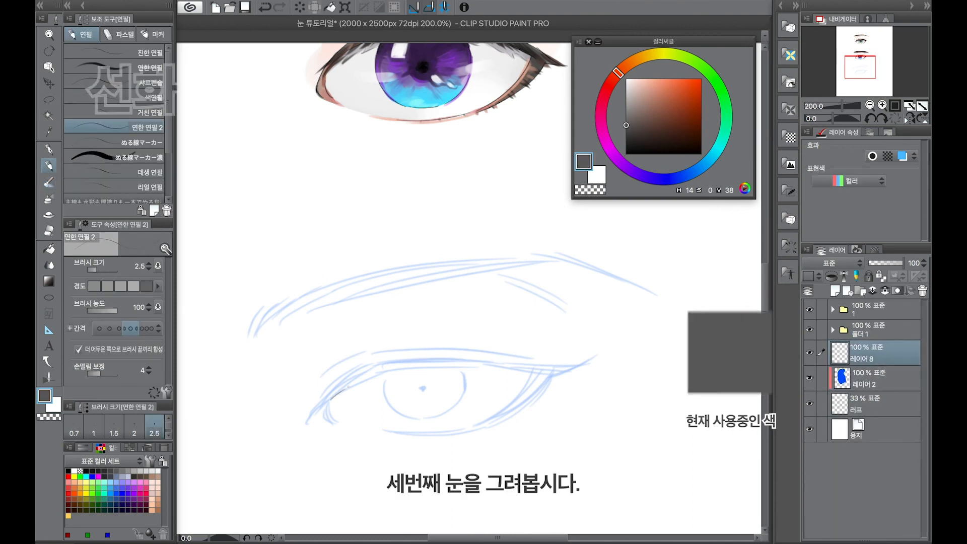
# - Trace the third eye's upper lid, lower lid, outer corner, crease and brow fold in thin grey pencil on 레이어 8
pyautogui.moveTo(347, 387); pyautogui.dragTo(379, 373)
pyautogui.moveTo(327, 393)
pyautogui.mouseDown()
pyautogui.moveTo(375, 362)
pyautogui.moveTo(584, 361)
pyautogui.mouseUp()
pyautogui.moveTo(379, 373); pyautogui.dragTo(533, 370)
pyautogui.moveTo(376, 429); pyautogui.dragTo(470, 423)
pyautogui.moveTo(586, 361); pyautogui.dragTo(480, 425)
pyautogui.moveTo(372, 352); pyautogui.dragTo(465, 348)
pyautogui.moveTo(488, 273); pyautogui.dragTo(553, 298)
# - Trace the third eyebrow's strokes, undoing the last one, and outline the iris
pyautogui.moveTo(258, 331)
pyautogui.mouseDown()
pyautogui.moveTo(305, 290)
pyautogui.moveTo(383, 294)
pyautogui.moveTo(543, 260)
pyautogui.mouseUp()
pyautogui.moveTo(555, 255); pyautogui.dragTo(654, 294)
pyautogui.moveTo(506, 253); pyautogui.dragTo(634, 287)
pyautogui.press('super+z')
pyautogui.moveTo(398, 370)
pyautogui.mouseDown()
pyautogui.moveTo(464, 388)
pyautogui.moveTo(453, 409)
pyautogui.mouseUp()
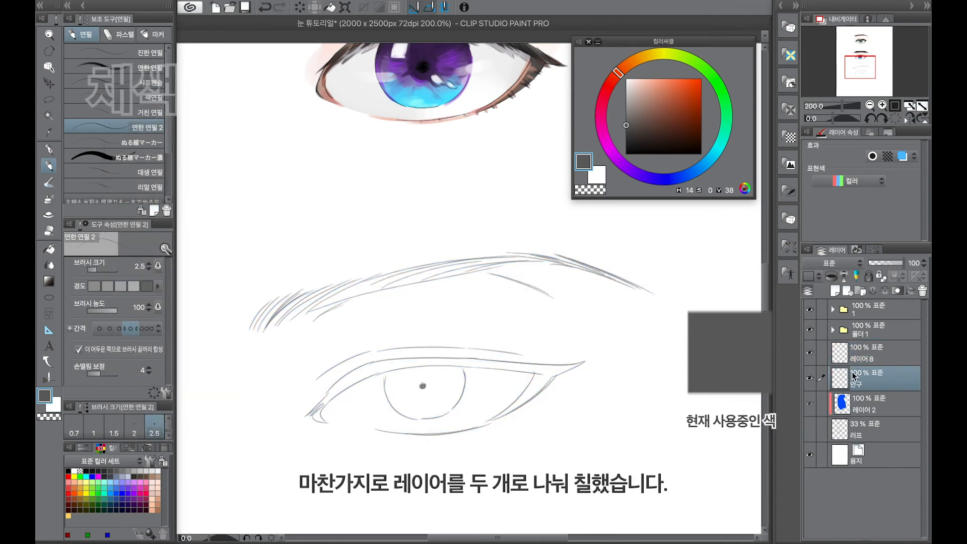
# - Name the new layer 그외 and cover the skin area around the third eye with orange (H 14, S 61, V 100)
pyautogui.doubleClick(874, 382)
pyautogui.write('ㄱㅇ')
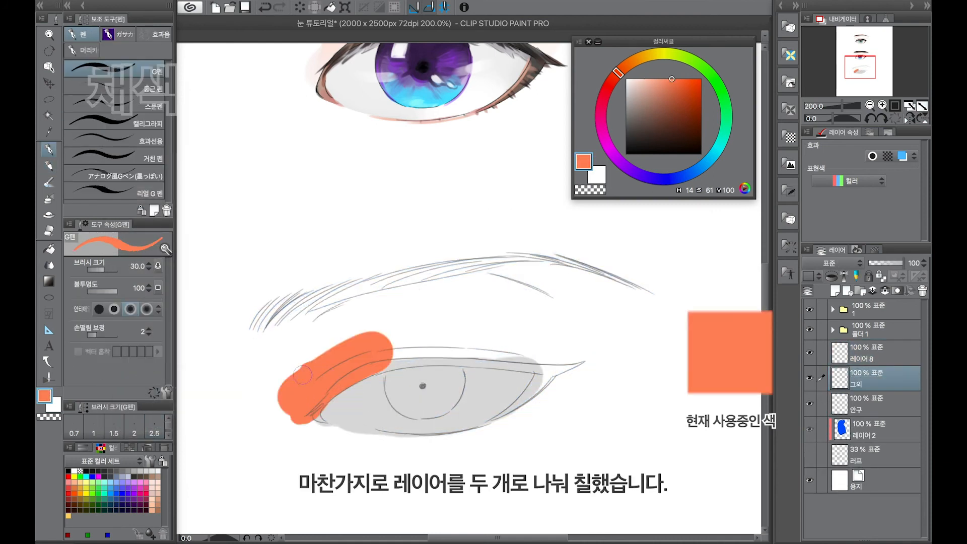
pyautogui.moveTo(282, 403); pyautogui.dragTo(649, 302)
pyautogui.moveTo(454, 363); pyautogui.dragTo(574, 365)
pyautogui.moveTo(635, 332); pyautogui.dragTo(494, 433)
pyautogui.moveTo(307, 429)
pyautogui.mouseDown()
pyautogui.moveTo(453, 438)
pyautogui.moveTo(579, 428)
pyautogui.mouseUp()
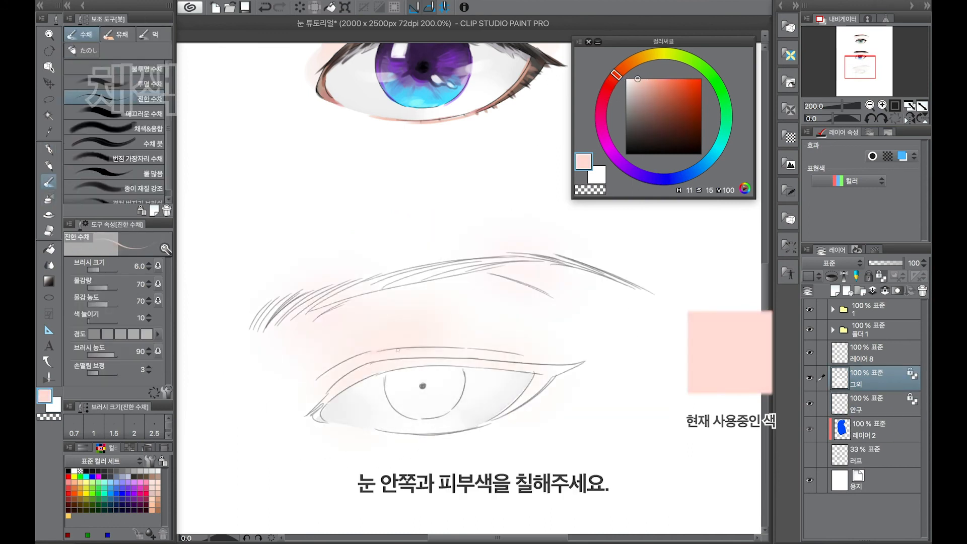
# - Shade the skin under the brow, along the crease and around both eye corners in pale pink (H 11, S 16, V 100)
pyautogui.moveTo(503, 275); pyautogui.dragTo(634, 307)
pyautogui.moveTo(348, 312); pyautogui.dragTo(428, 300)
pyautogui.moveTo(554, 382); pyautogui.dragTo(484, 428)
pyautogui.moveTo(332, 388); pyautogui.dragTo(313, 410)
pyautogui.moveTo(523, 398); pyautogui.dragTo(574, 367)
# - Blend the skin and deepen the peach shading (H 17, S 16, V 100) below the brow and lower lid
pyautogui.press('j')
pyautogui.press('b')
pyautogui.moveTo(282, 332)
pyautogui.mouseDown()
pyautogui.moveTo(352, 297)
pyautogui.moveTo(320, 315)
pyautogui.mouseUp()
pyautogui.keyDown('alt'); pyautogui.click(322, 342); pyautogui.keyUp('alt')
pyautogui.moveTo(514, 272); pyautogui.dragTo(584, 282)
pyautogui.moveTo(536, 398); pyautogui.dragTo(431, 435)
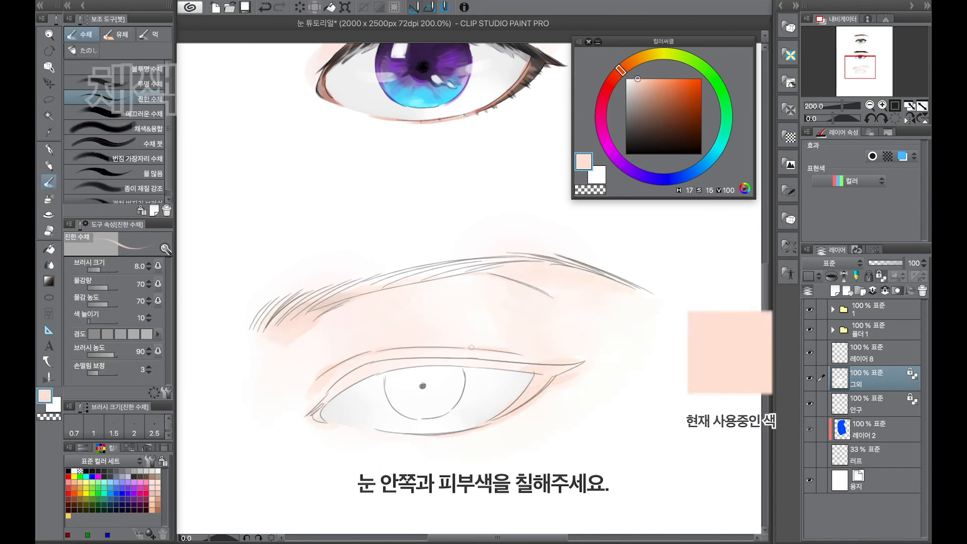
pyautogui.press('j')
# - Fill the third eyebrow with brownish grey from its inner end to the tail
pyautogui.click(630, 103)
pyautogui.click(50, 182)
pyautogui.moveTo(280, 315); pyautogui.dragTo(473, 260)
pyautogui.moveTo(418, 280)
pyautogui.mouseDown()
pyautogui.moveTo(496, 262)
pyautogui.moveTo(567, 263)
pyautogui.moveTo(629, 285)
pyautogui.mouseUp()
pyautogui.keyDown('alt'); pyautogui.click(506, 262); pyautogui.keyUp('alt')
pyautogui.moveTo(504, 267); pyautogui.dragTo(564, 261)
pyautogui.moveTo(267, 328); pyautogui.dragTo(300, 298)
pyautogui.moveTo(295, 301); pyautogui.dragTo(413, 265)
# - Fill the upper lash line, the outer corner and the lower lid edge with brownish grey using a smaller brush
pyautogui.press('[')
pyautogui.moveTo(318, 410); pyautogui.dragTo(345, 384)
pyautogui.moveTo(330, 397)
pyautogui.mouseDown()
pyautogui.moveTo(372, 373)
pyautogui.moveTo(559, 369)
pyautogui.mouseUp()
pyautogui.press('[')
pyautogui.moveTo(361, 377); pyautogui.dragTo(385, 371)
pyautogui.moveTo(335, 398)
pyautogui.mouseDown()
pyautogui.moveTo(314, 411)
pyautogui.moveTo(337, 423)
pyautogui.moveTo(443, 435)
pyautogui.mouseUp()
# - Darken the crease and skin folds of the third eye with reddish tones, including H 13, S 33, V 86
pyautogui.click(657, 85)
pyautogui.press('[')
pyautogui.press('[')
pyautogui.press('[')
pyautogui.click(647, 117)
pyautogui.moveTo(359, 355); pyautogui.dragTo(389, 349)
pyautogui.click(651, 89)
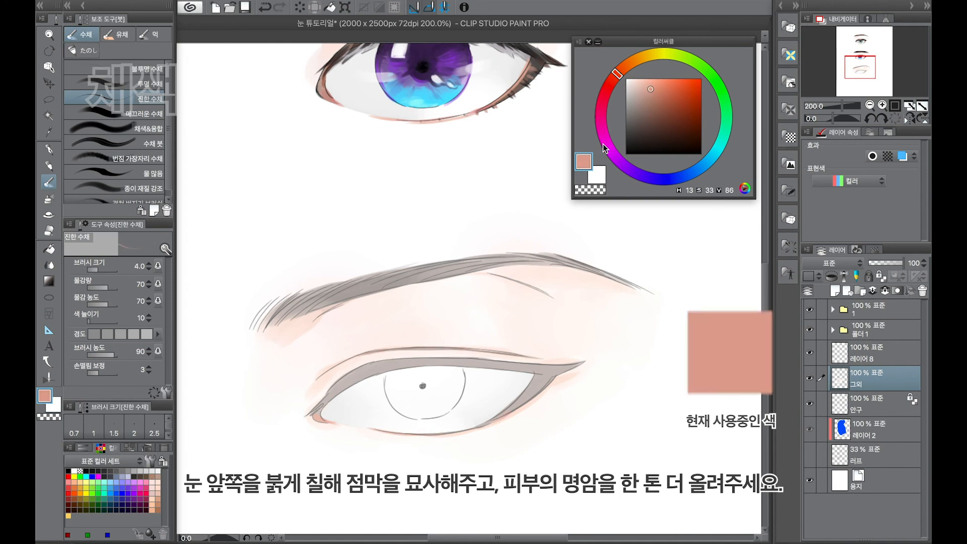
pyautogui.press(']')
pyautogui.press(']')
pyautogui.press(']')
pyautogui.press(']')
pyautogui.press('[')
# - Fill the third eye's iris with coral (H 4, S 34, V 96) on the 안구 layer using a size 50 brush
pyautogui.click(866, 402)
pyautogui.click(660, 88)
pyautogui.click(611, 81)
pyautogui.click(652, 82)
pyautogui.press(']')
pyautogui.press(']')
pyautogui.press(']')
pyautogui.press(']')
pyautogui.press(']')
pyautogui.press(']')
pyautogui.press(']')
pyautogui.press(']')
pyautogui.press(']')
pyautogui.moveTo(398, 379)
pyautogui.mouseDown()
pyautogui.moveTo(410, 399)
pyautogui.moveTo(425, 393)
pyautogui.mouseUp()
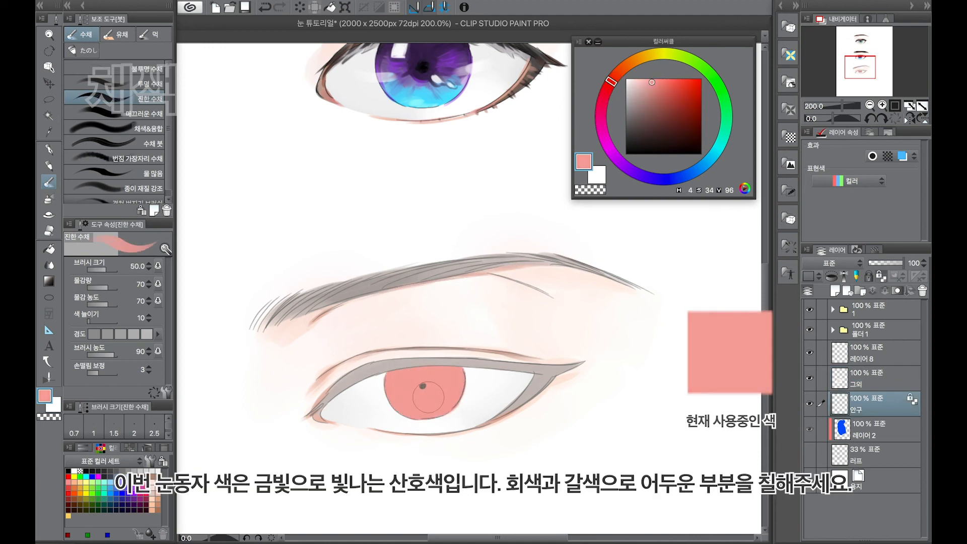
# - Shade the white of the third eye beneath the upper lash line with brownish grey (H 4, S 6, V 70) using a size 30 brush
pyautogui.click(631, 89)
pyautogui.press('[')
pyautogui.press('[')
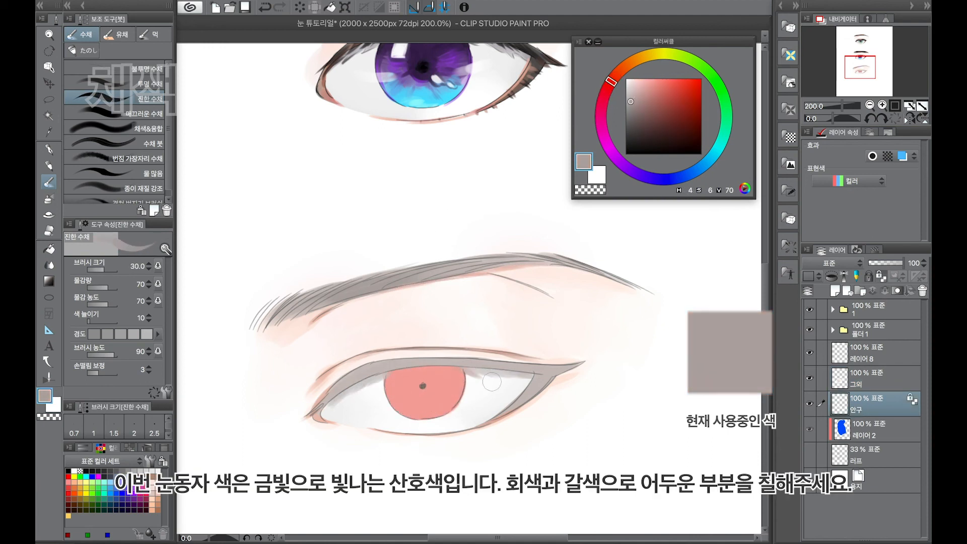
# - Paint the upper part of the coral iris dark greyish brown with a smaller brush
pyautogui.press('[')
pyautogui.press('[')
pyautogui.press('[')
pyautogui.press('[')
pyautogui.click(635, 127)
pyautogui.press('[')
pyautogui.press('[')
pyautogui.moveTo(385, 376); pyautogui.dragTo(469, 385)
pyautogui.moveTo(390, 384)
pyautogui.mouseDown()
pyautogui.moveTo(464, 385)
pyautogui.moveTo(421, 388)
pyautogui.mouseUp()
# - Fill the third eye's pupil with black and keep working on the 안구 layer
pyautogui.click(625, 154)
pyautogui.click(873, 353)
pyautogui.click(874, 404)
# - Paint bright coral (H 4, S 43, V 100) and lighter apricot strokes into the lower iris, starting with a size 10 brush
pyautogui.press('[')
pyautogui.press('[')
pyautogui.press('[')
pyautogui.press('[')
pyautogui.click(658, 79)
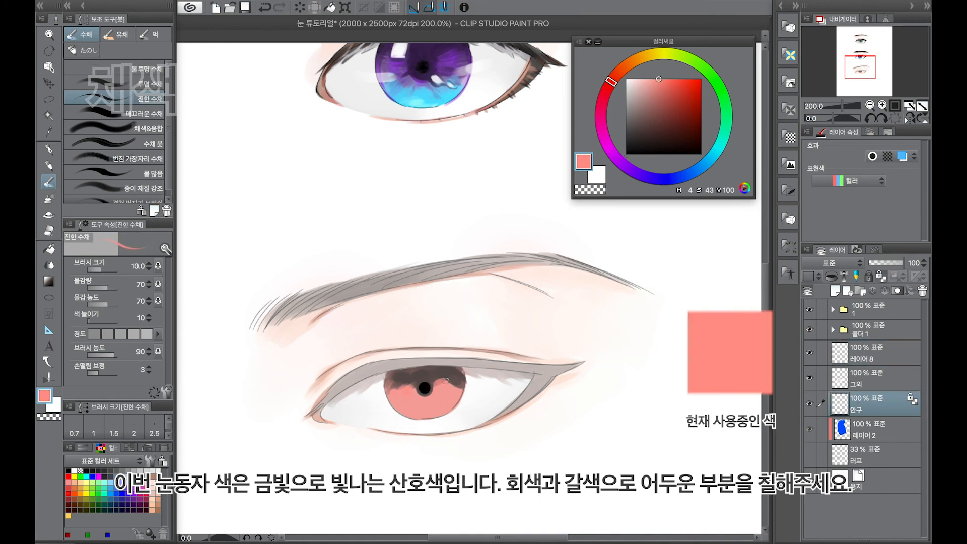
pyautogui.click(642, 80)
pyautogui.click(621, 69)
pyautogui.press('[')
pyautogui.moveTo(402, 407); pyautogui.dragTo(414, 396)
pyautogui.moveTo(417, 414)
pyautogui.mouseDown()
pyautogui.moveTo(455, 393)
pyautogui.moveTo(449, 409)
pyautogui.moveTo(409, 392)
pyautogui.mouseUp()
# - Add finer coral and apricot rays and ivory (H 32, S 9, V 100) light to the lower iris, reducing the brush to size 5
pyautogui.click(613, 78)
pyautogui.click(657, 83)
pyautogui.click(656, 79)
pyautogui.click(617, 74)
pyautogui.click(643, 79)
pyautogui.press('[')
pyautogui.press('[')
pyautogui.press('[')
pyautogui.press('[')
pyautogui.click(632, 79)
pyautogui.click(634, 61)
pyautogui.press('[')
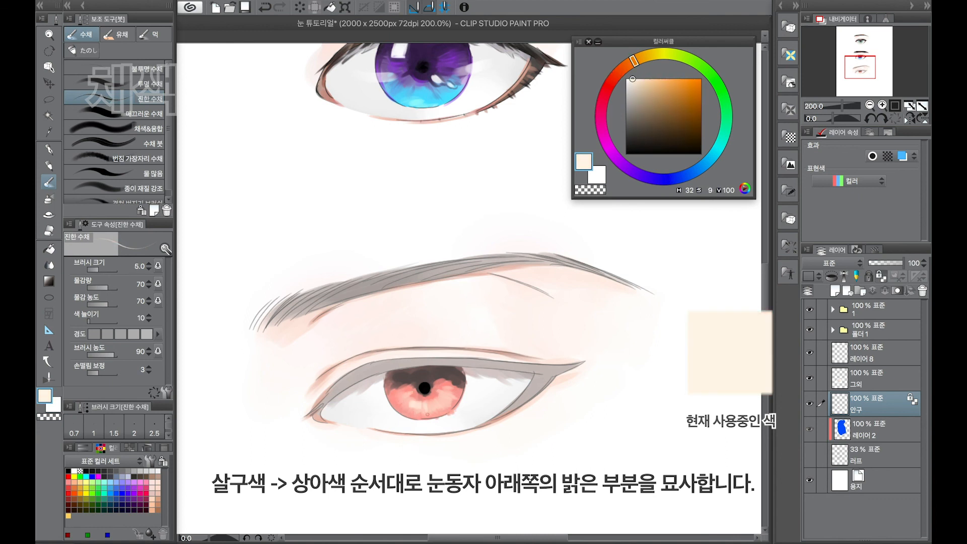
# - Paint white highlights on both sides of the pupil, starting with a size 8 brush
pyautogui.click(626, 79)
pyautogui.press(']')
pyautogui.click(406, 380)
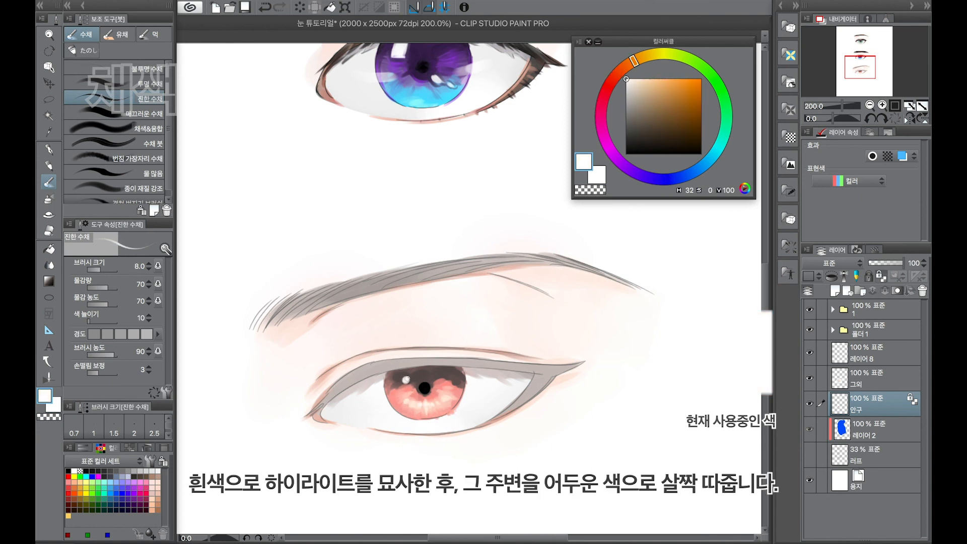
pyautogui.press(']')
pyautogui.moveTo(455, 382); pyautogui.dragTo(446, 388)
# - Trace around the iris highlights with red (H 360, S 53, V 91) and a darker tone, then touch them up with white
pyautogui.click(612, 81)
pyautogui.click(688, 85)
pyautogui.click(666, 85)
pyautogui.click(609, 85)
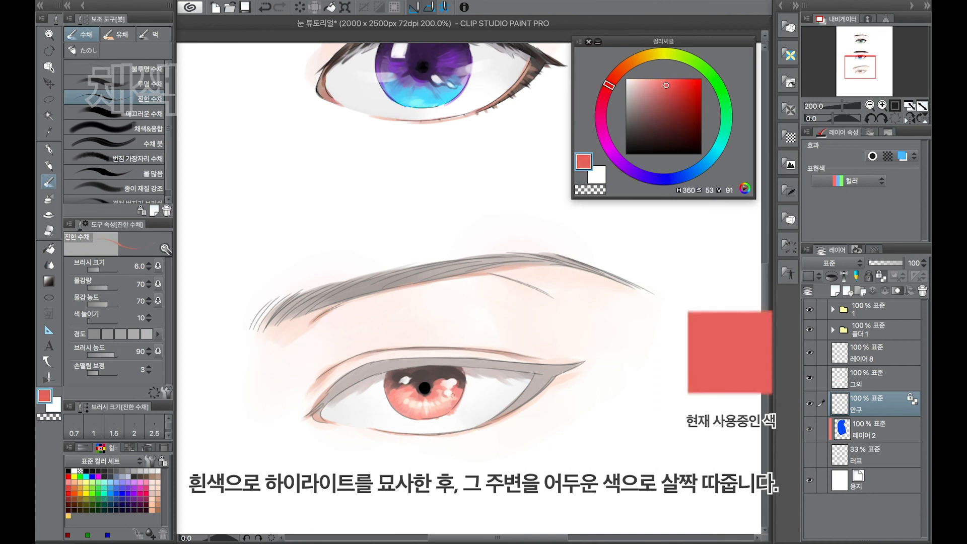
pyautogui.click(626, 79)
pyautogui.click(637, 123)
pyautogui.click(625, 79)
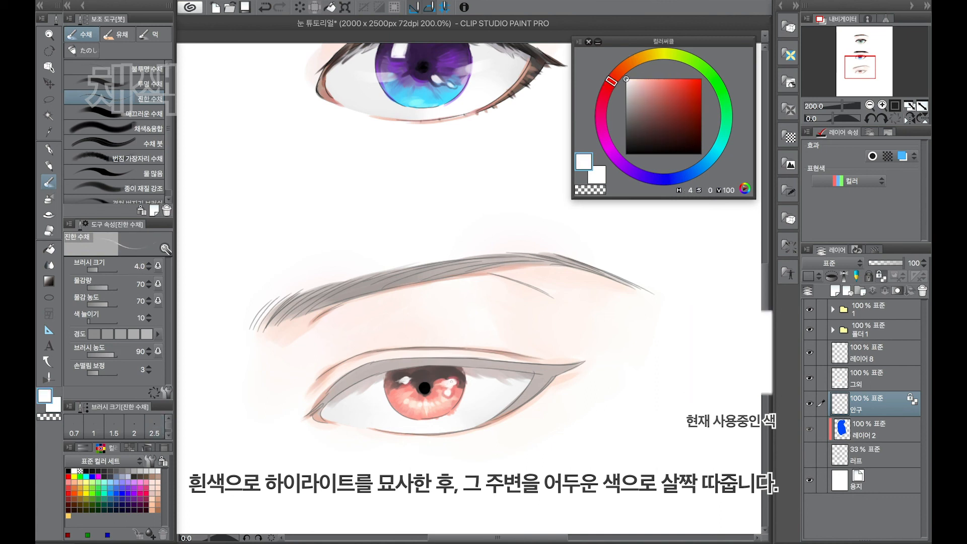
# - Refine the iris around the outer highlight with colors sampled from the iris, using a size 4 brush
pyautogui.keyDown('alt'); pyautogui.click(455, 396); pyautogui.keyUp('alt')
pyautogui.click(444, 395)
pyautogui.keyDown('alt'); pyautogui.click(450, 385); pyautogui.keyUp('alt')
pyautogui.keyDown('alt'); pyautogui.click(439, 372); pyautogui.keyUp('alt')
pyautogui.keyDown('alt'); pyautogui.click(451, 371); pyautogui.keyUp('alt')
pyautogui.press('[')
pyautogui.keyDown('alt'); pyautogui.click(445, 395); pyautogui.keyUp('alt')
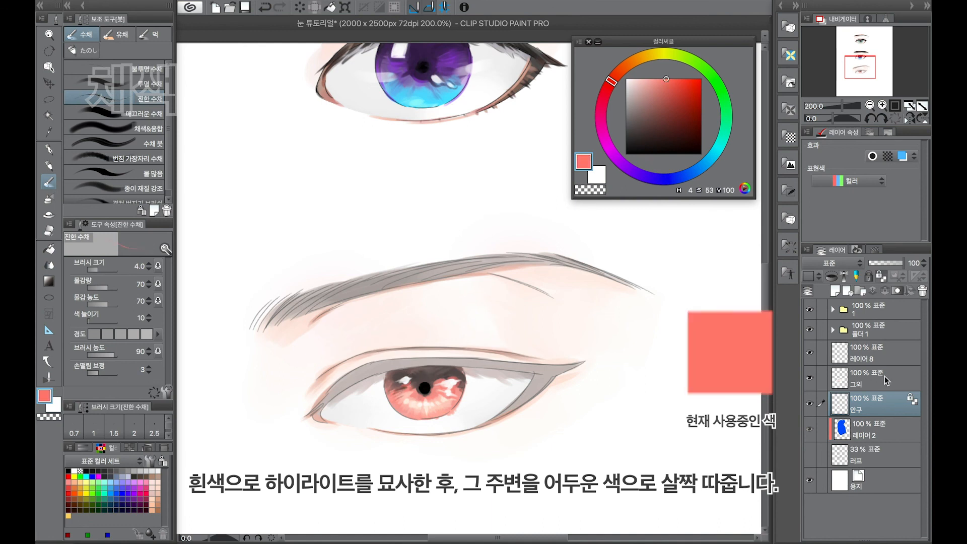
# - Add a new layer above 레이어 8 and paint glowing light orange (H 31, S 41, V 100) accents on the iris with a size 7 brush
pyautogui.click(873, 352)
pyautogui.click(835, 291)
pyautogui.keyDown('alt'); pyautogui.click(403, 405); pyautogui.keyUp('alt')
pyautogui.keyDown('alt'); pyautogui.click(422, 416); pyautogui.keyUp('alt')
pyautogui.press(']')
pyautogui.press(']')
pyautogui.press(']')
pyautogui.press(']')
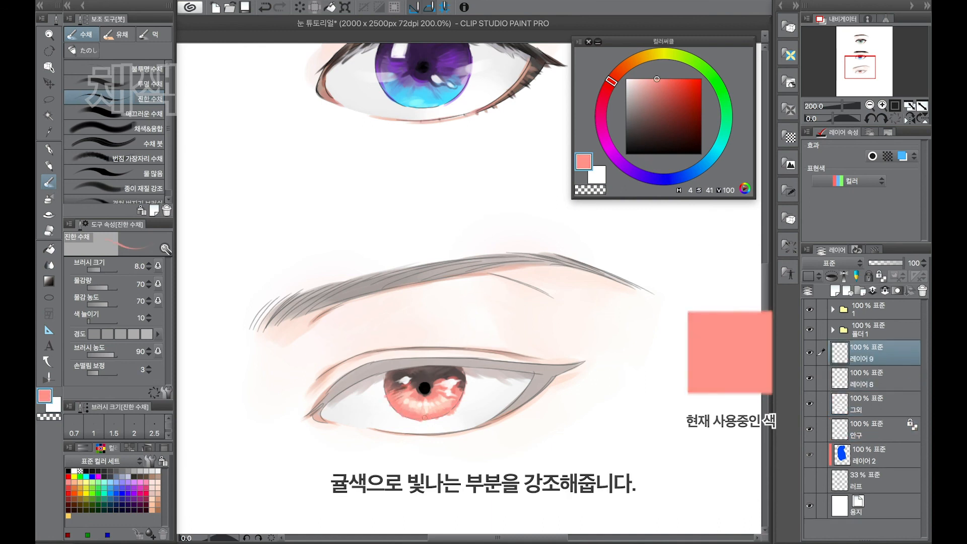
pyautogui.click(631, 62)
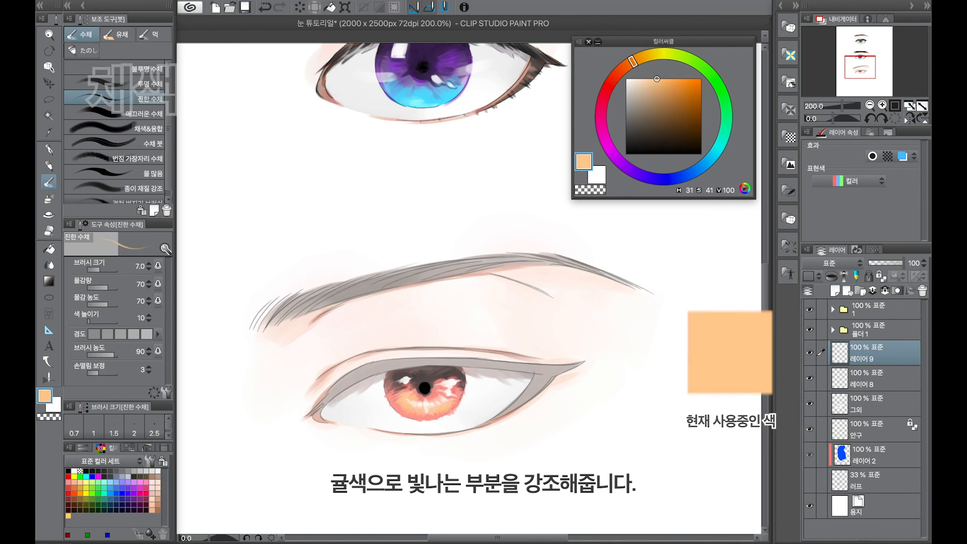
pyautogui.moveTo(400, 384); pyautogui.dragTo(407, 390)
pyautogui.moveTo(424, 387); pyautogui.dragTo(452, 387)
# - Draw the upper, outer-corner and lower lashes in dark brownish grey (H 31, S 9, V 41) with a size 7 brush
pyautogui.click(633, 124)
pyautogui.moveTo(351, 402); pyautogui.dragTo(403, 371)
pyautogui.hotkey('ctrl', 'z')
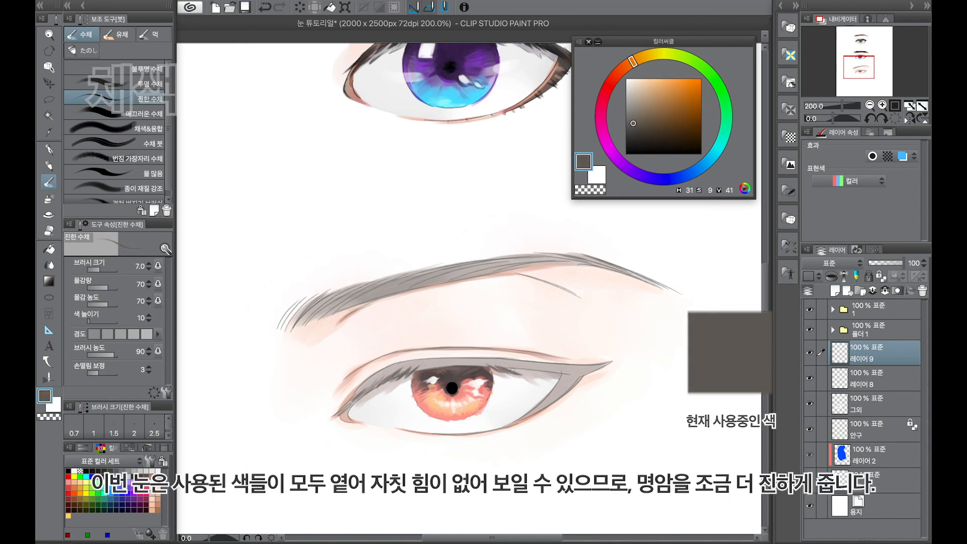
pyautogui.moveTo(517, 374); pyautogui.dragTo(581, 373)
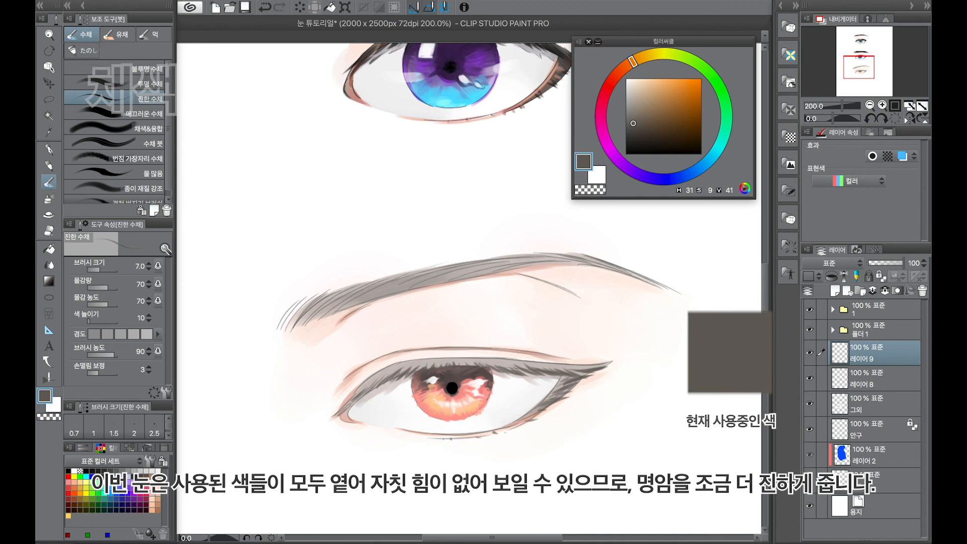
# - Refine the upper iris and lash shadows with light grey, reddish brown (H 1, S 31, V 41) and near-black (H 1, S 8, V 18)
pyautogui.keyDown('alt'); pyautogui.click(451, 369); pyautogui.keyUp('alt')
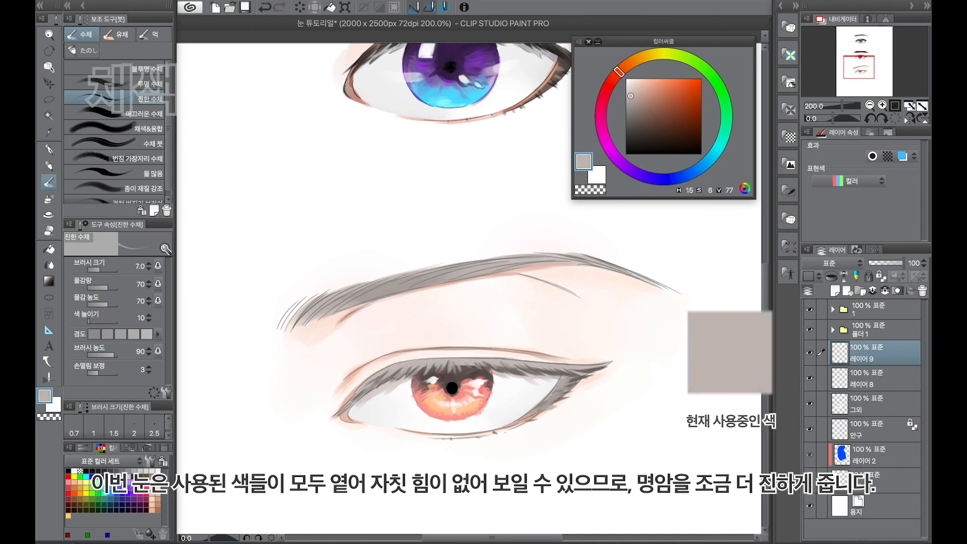
pyautogui.keyDown('alt'); pyautogui.click(468, 374); pyautogui.keyUp('alt')
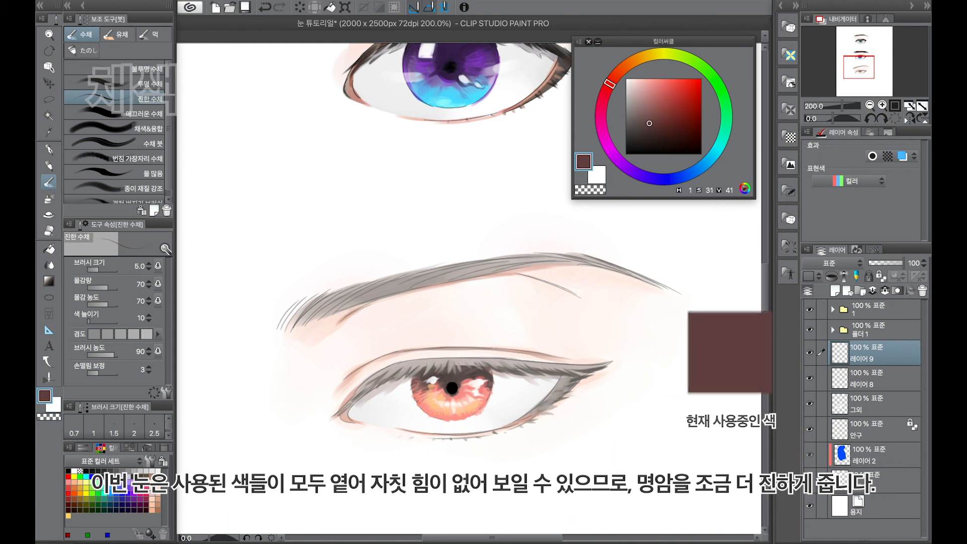
pyautogui.click(631, 141)
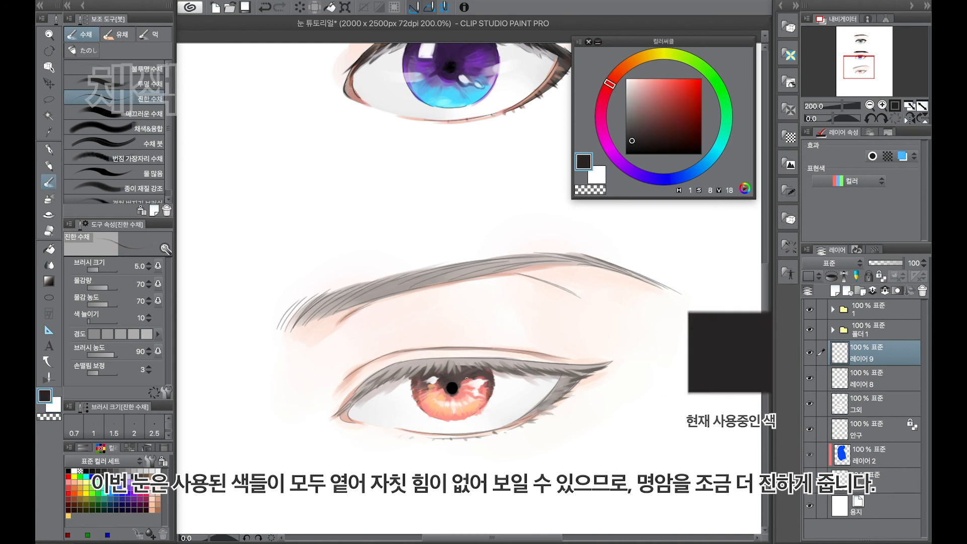
# - Tint the inner corner of the third eye with light pink (H 1, S 14, V 89) using a size 15 brush
pyautogui.keyDown('alt'); pyautogui.click(388, 388); pyautogui.keyUp('alt')
pyautogui.click(636, 93)
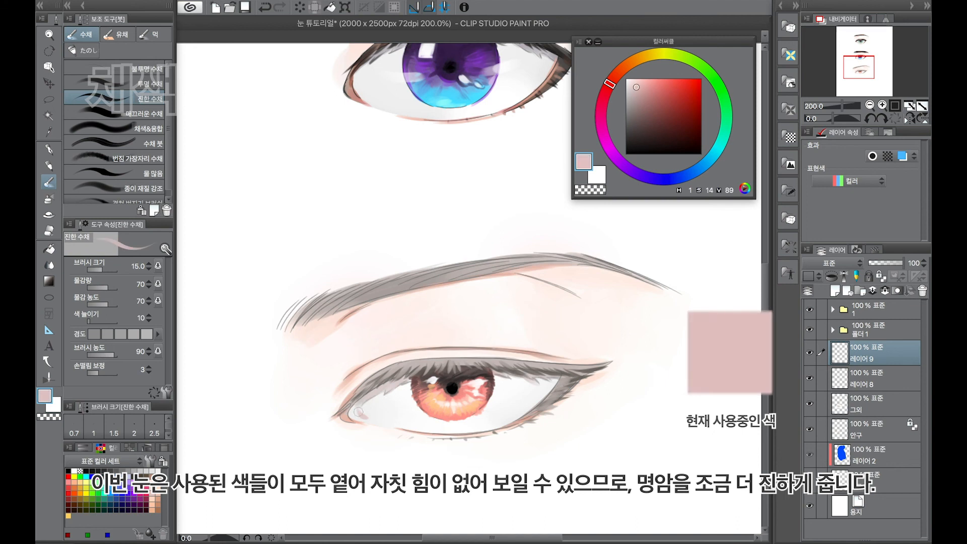
pyautogui.click(629, 89)
pyautogui.moveTo(348, 409); pyautogui.dragTo(373, 427)
pyautogui.press('super+z')
# - Add warm reddish strokes with hue 11 along the upper lid of the third eye
pyautogui.click(648, 97)
pyautogui.click(613, 77)
pyautogui.click(616, 75)
pyautogui.click(654, 89)
pyautogui.moveTo(387, 357)
pyautogui.mouseDown()
pyautogui.moveTo(449, 349)
pyautogui.moveTo(485, 391)
pyautogui.mouseUp()
# - Draw thin white cross-shaped glints over both iris highlights with the G펜 at size 2.5
pyautogui.click(626, 79)
pyautogui.press('p')
pyautogui.moveTo(478, 381); pyautogui.dragTo(495, 379)
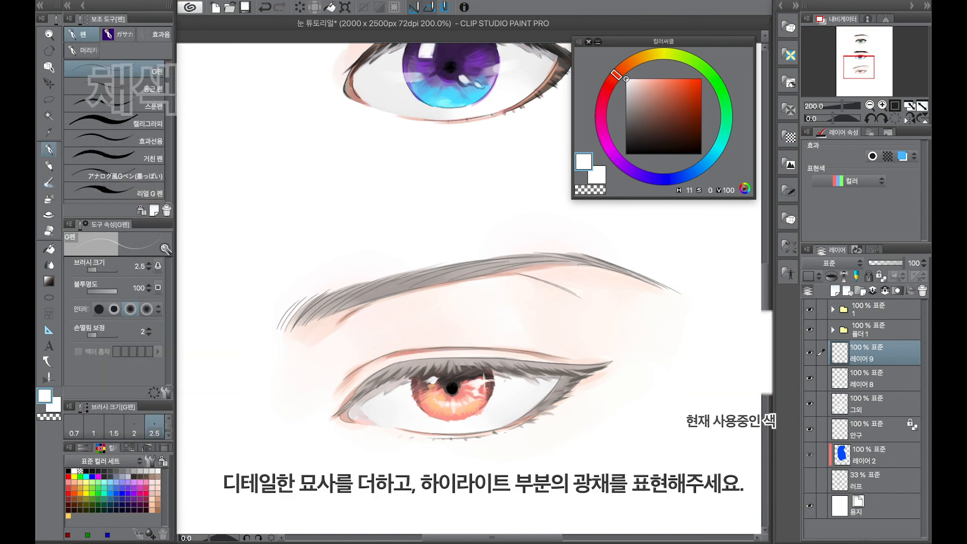
pyautogui.moveTo(433, 373); pyautogui.dragTo(433, 388)
pyautogui.moveTo(426, 380); pyautogui.dragTo(440, 380)
# - Touch up the eye details with watercolor coral (H 5, S 58, V 100) and light pink (H 5, S 11, V 100) at size 6
pyautogui.keyDown('alt'); pyautogui.click(474, 385); pyautogui.keyUp('alt')
pyautogui.press('b')
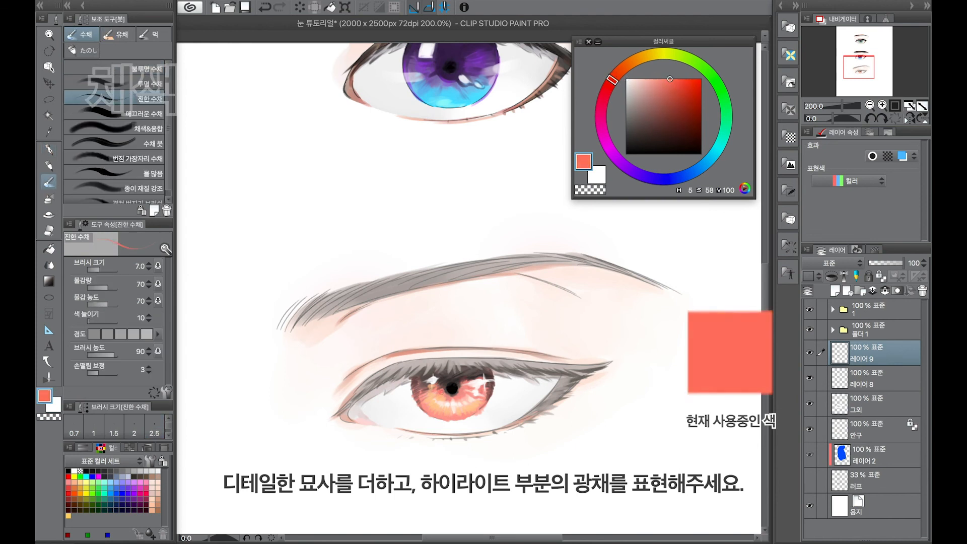
pyautogui.moveTo(479, 406); pyautogui.dragTo(507, 420)
pyautogui.click(642, 79)
pyautogui.click(634, 79)
pyautogui.press('[')
pyautogui.moveTo(482, 371); pyautogui.dragTo(482, 381)
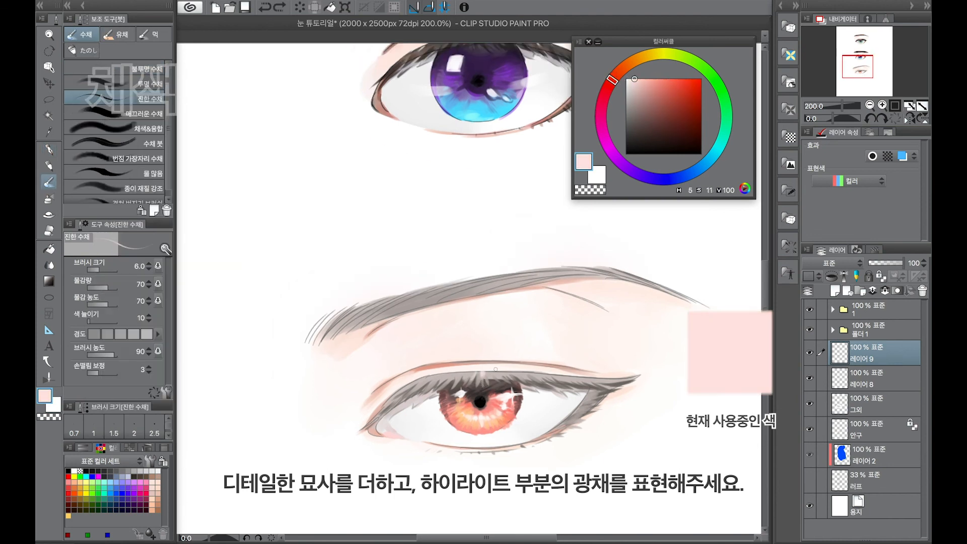
# - Draw individual hairs along the third eyebrow in brownish grey (H 5, S 7, V 48) with a size 6 brush
pyautogui.click(632, 109)
pyautogui.press(']')
pyautogui.click(631, 118)
pyautogui.moveTo(351, 326); pyautogui.dragTo(456, 286)
pyautogui.moveTo(448, 296); pyautogui.dragTo(482, 283)
pyautogui.moveTo(604, 268); pyautogui.dragTo(685, 297)
pyautogui.moveTo(329, 338); pyautogui.dragTo(391, 301)
pyautogui.moveTo(350, 336); pyautogui.dragTo(411, 301)
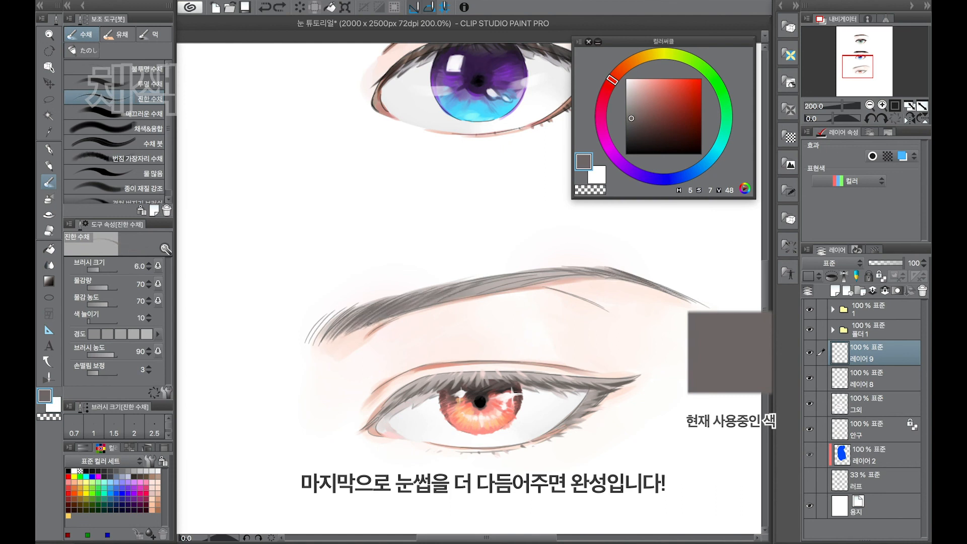
# - Warm the inner upper lid and the outer corner of the third eye with muted reddish tones
pyautogui.click(639, 97)
pyautogui.moveTo(378, 401); pyautogui.dragTo(411, 371)
pyautogui.click(648, 92)
pyautogui.press('[')
pyautogui.click(653, 92)
pyautogui.moveTo(589, 390)
pyautogui.mouseDown()
pyautogui.moveTo(561, 422)
pyautogui.moveTo(611, 392)
pyautogui.mouseUp()
# - Sharpen the upper lashes and the eyebrow's inner hairs with dark brown (H 5, S 20, V 31), using brush sizes 3 and 6
pyautogui.click(655, 117)
pyautogui.click(641, 131)
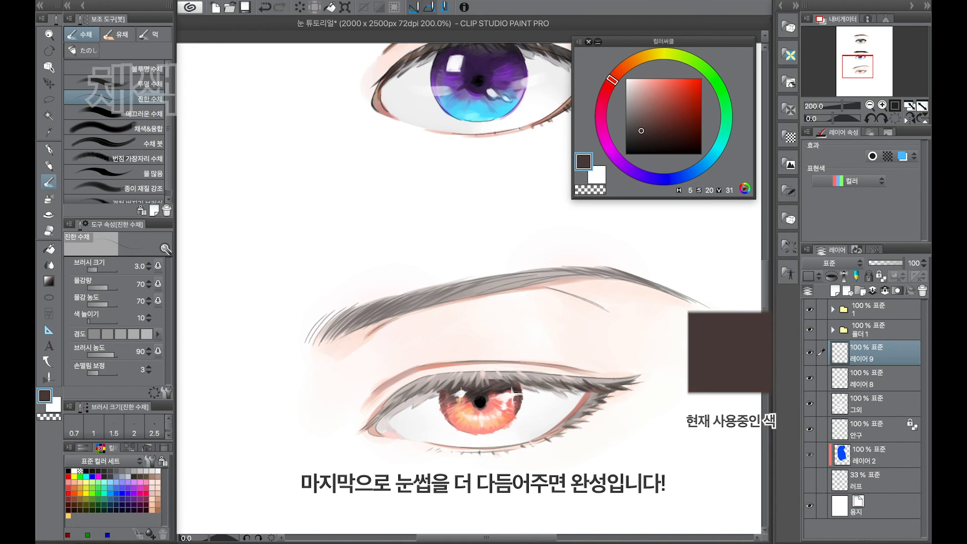
pyautogui.moveTo(405, 403); pyautogui.dragTo(438, 380)
pyautogui.moveTo(406, 403); pyautogui.dragTo(429, 380)
pyautogui.moveTo(336, 342); pyautogui.dragTo(410, 307)
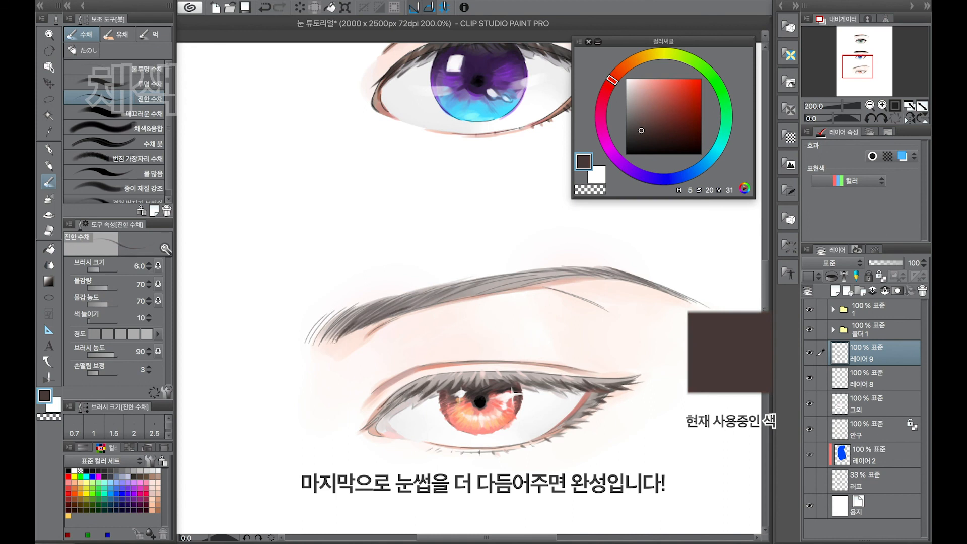
# - Soften the skin fold beneath the third eyebrow with muted pinkish tones, including H 16, S 19, V 88 at brush size 30
pyautogui.click(650, 95)
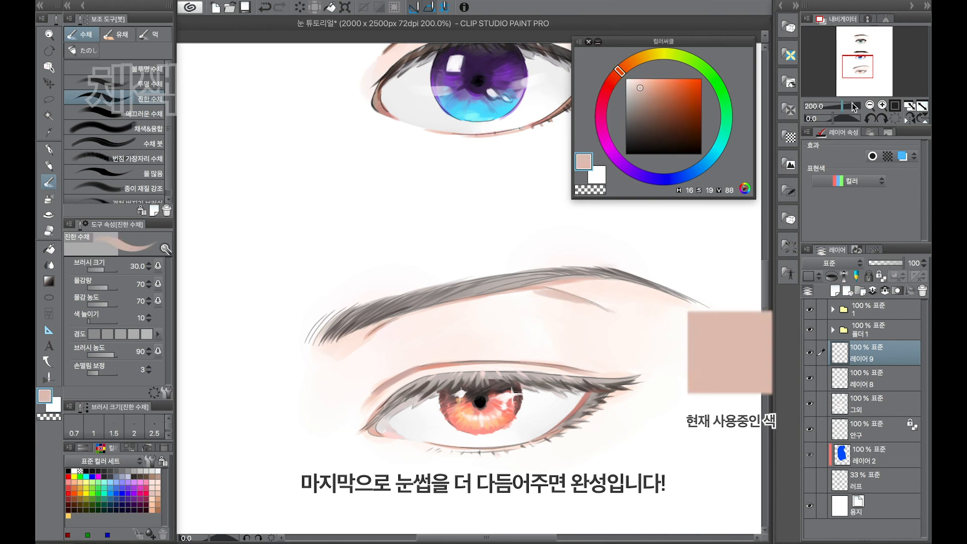